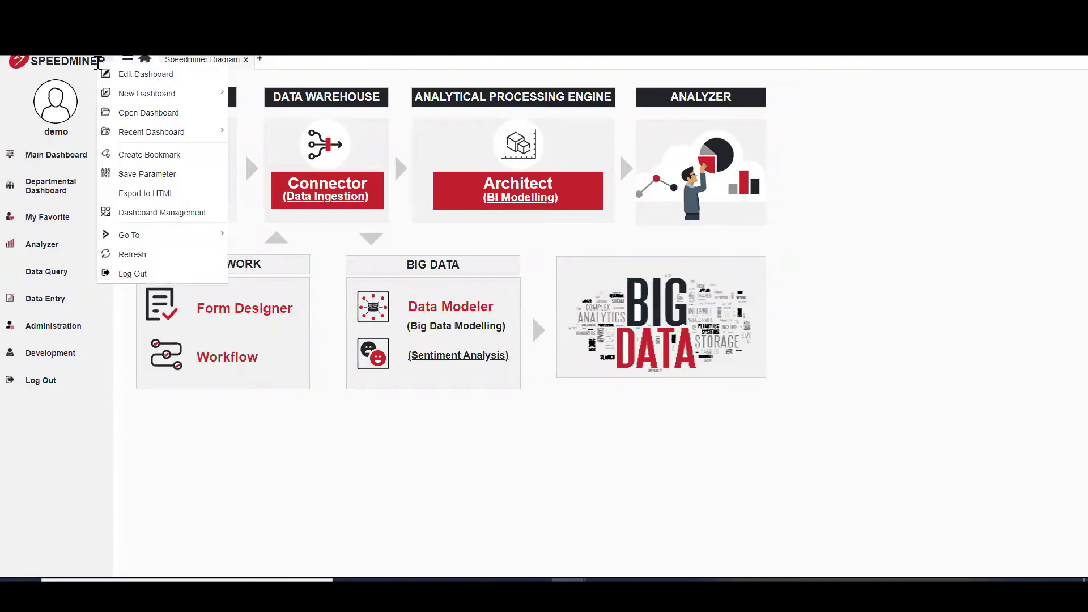
Step: Open the KPI Setup page and expand the Default and Help folders in the KPI list
{"action": "mouse_move", "coordinate": [204, 242]}
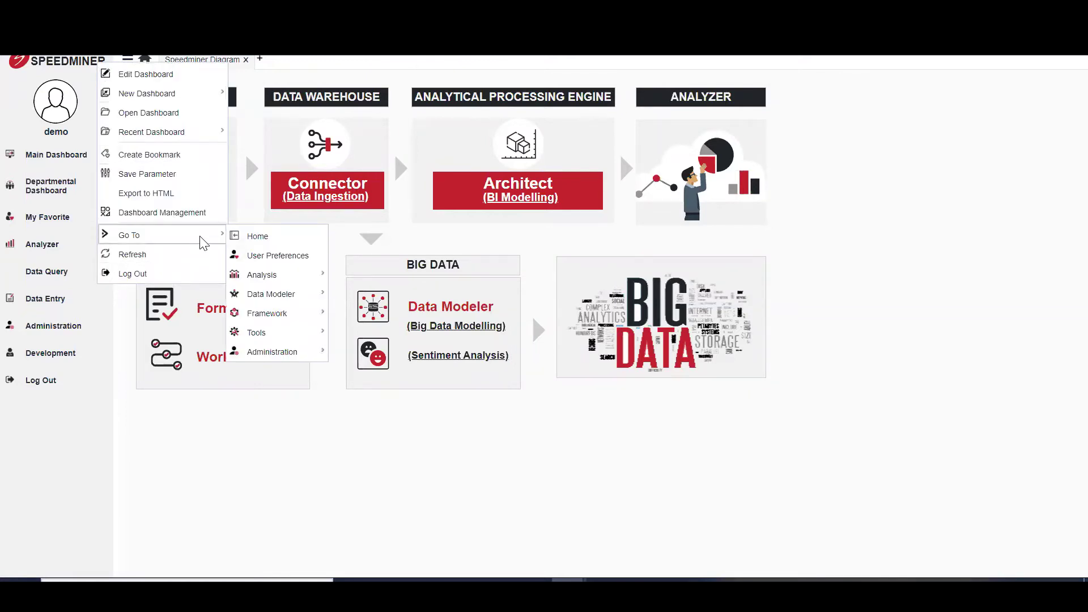
{"action": "mouse_move", "coordinate": [267, 275]}
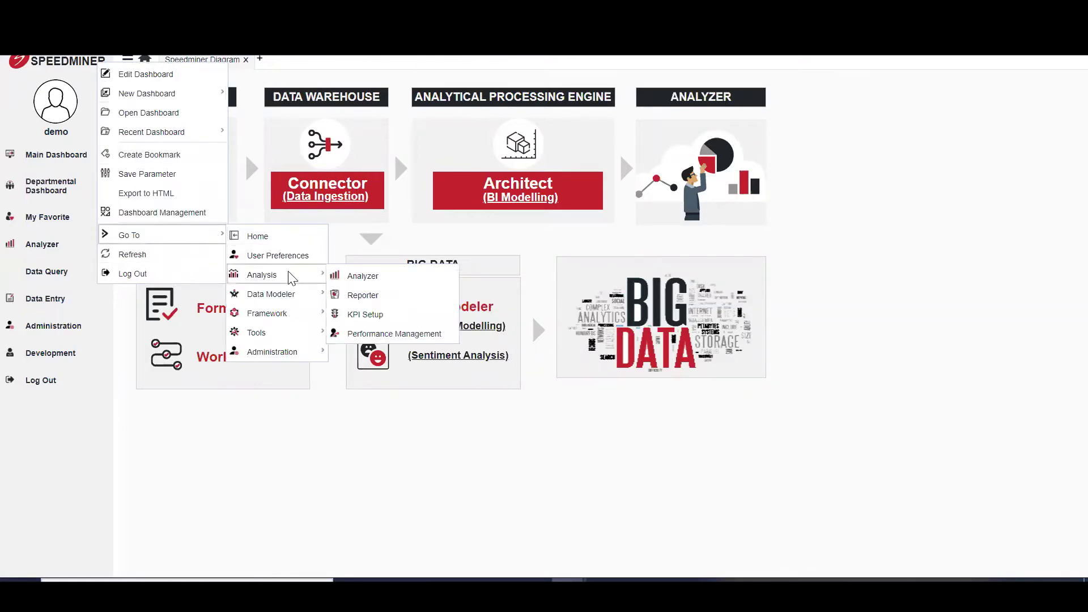
{"action": "left_click", "coordinate": [384, 316]}
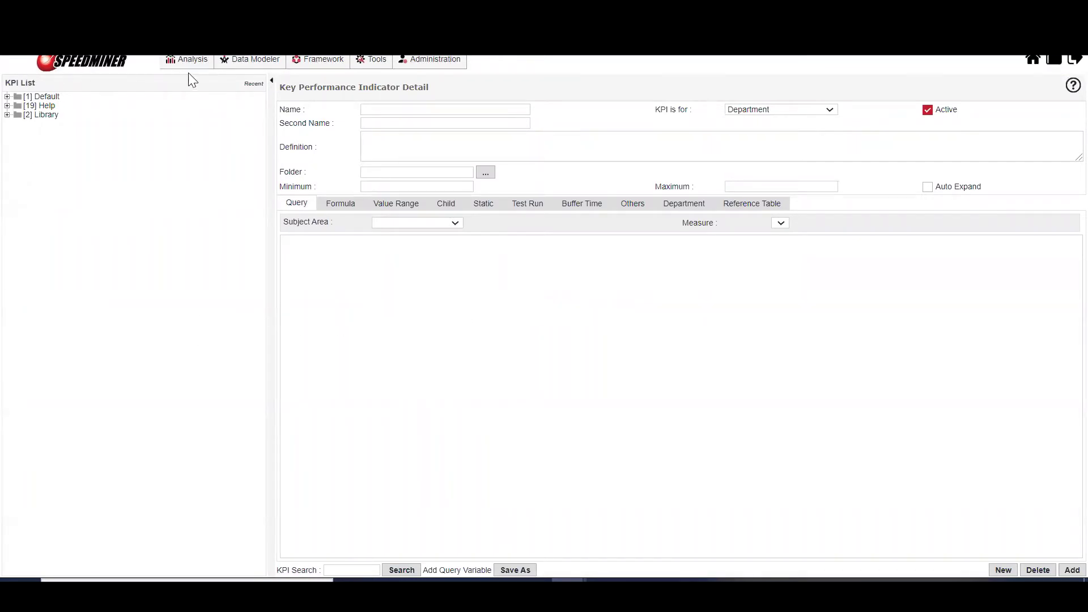
{"action": "double_click", "coordinate": [54, 95]}
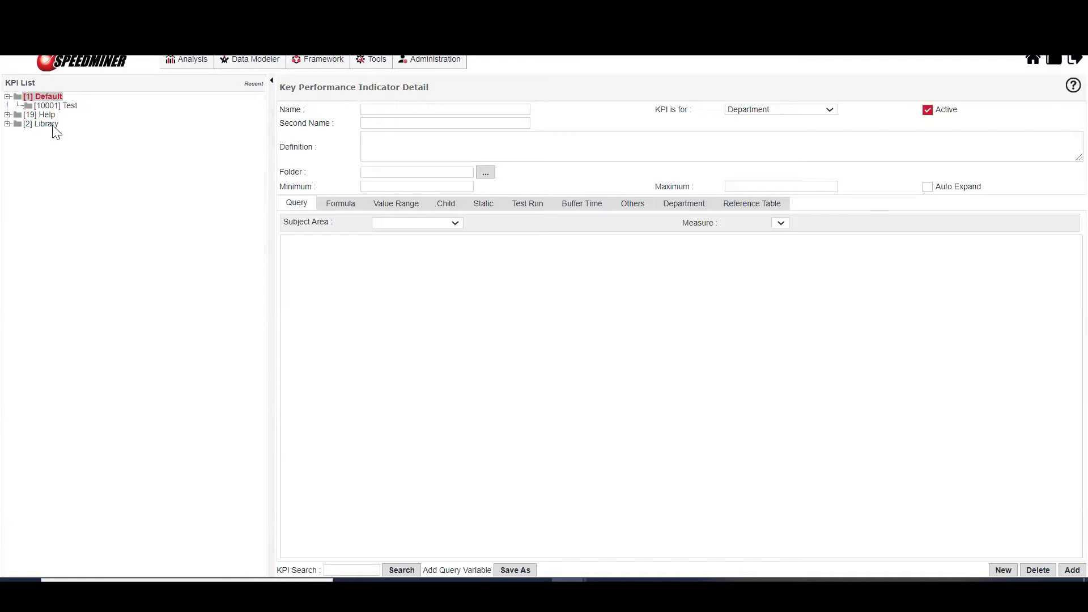
{"action": "double_click", "coordinate": [50, 116]}
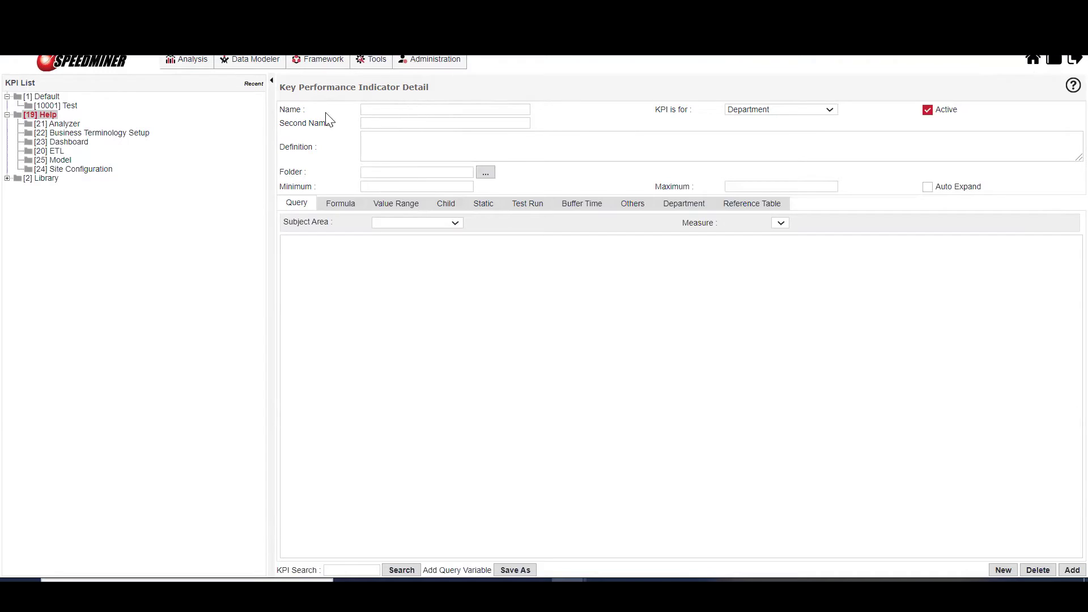
Step: Name the new KPI "KPI One" and assign it to the Test folder
{"action": "left_click", "coordinate": [391, 112]}
{"action": "left_click", "coordinate": [330, 122]}
{"action": "left_click", "coordinate": [528, 109]}
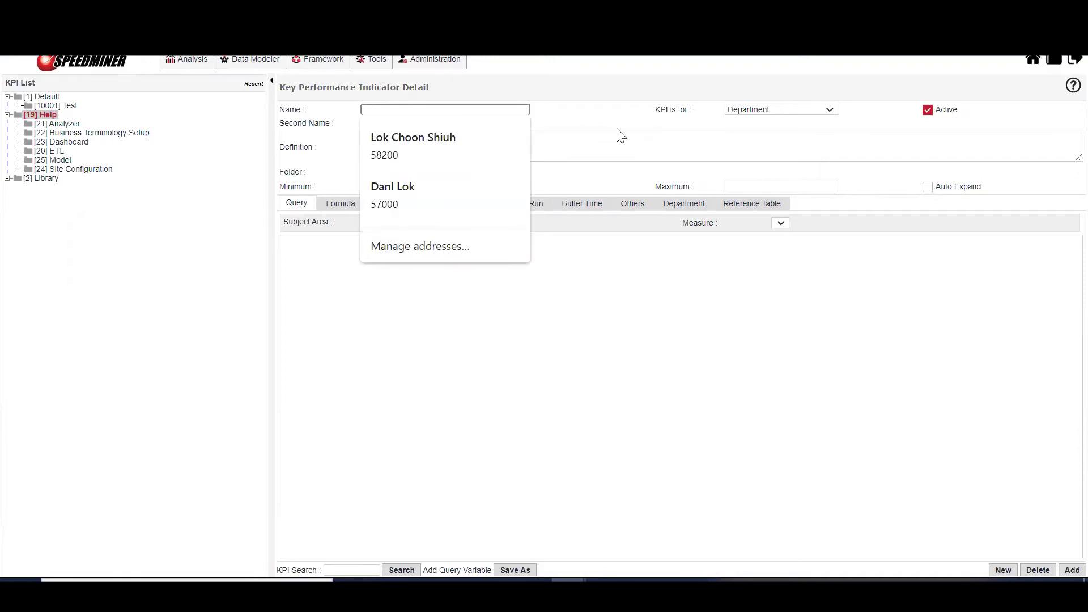
{"action": "type", "text": "KPI One"}
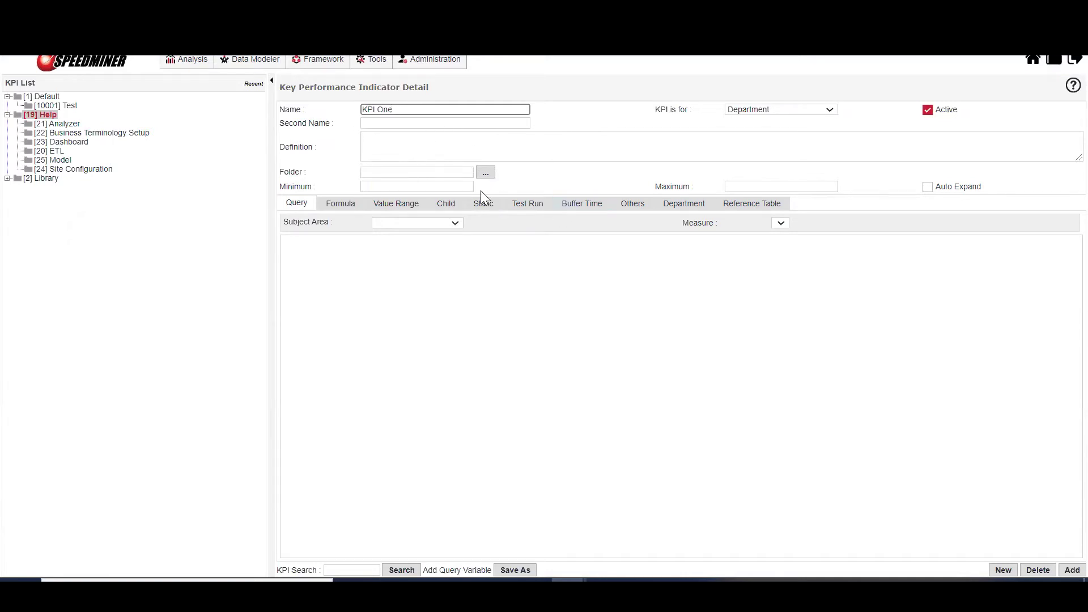
{"action": "left_click", "coordinate": [486, 173]}
{"action": "double_click", "coordinate": [52, 86]}
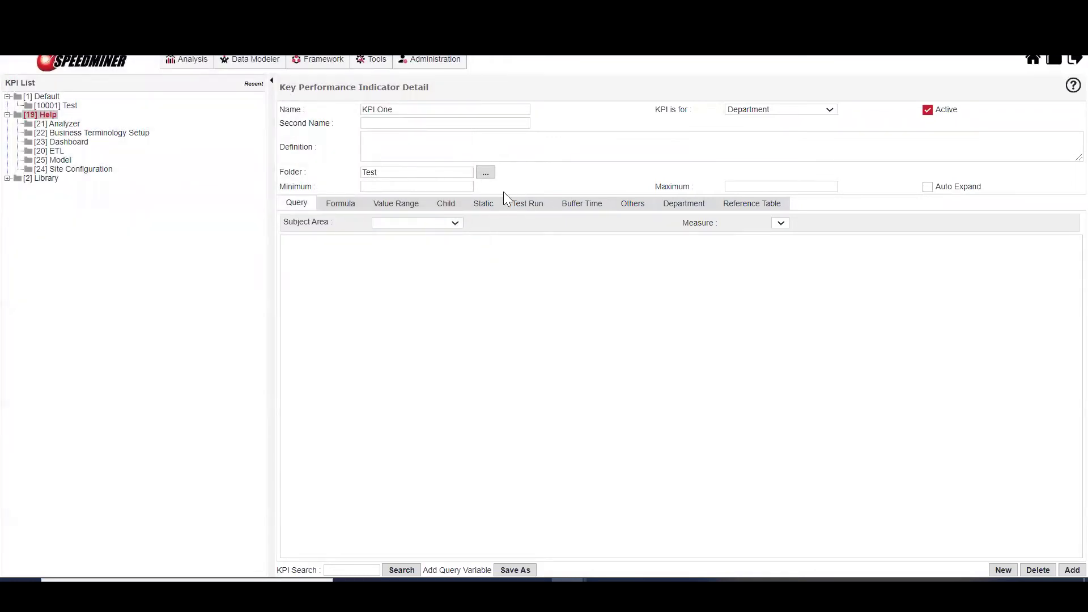
Step: Set the new KPI's subject area to Order and save the KPI
{"action": "left_click", "coordinate": [1069, 574]}
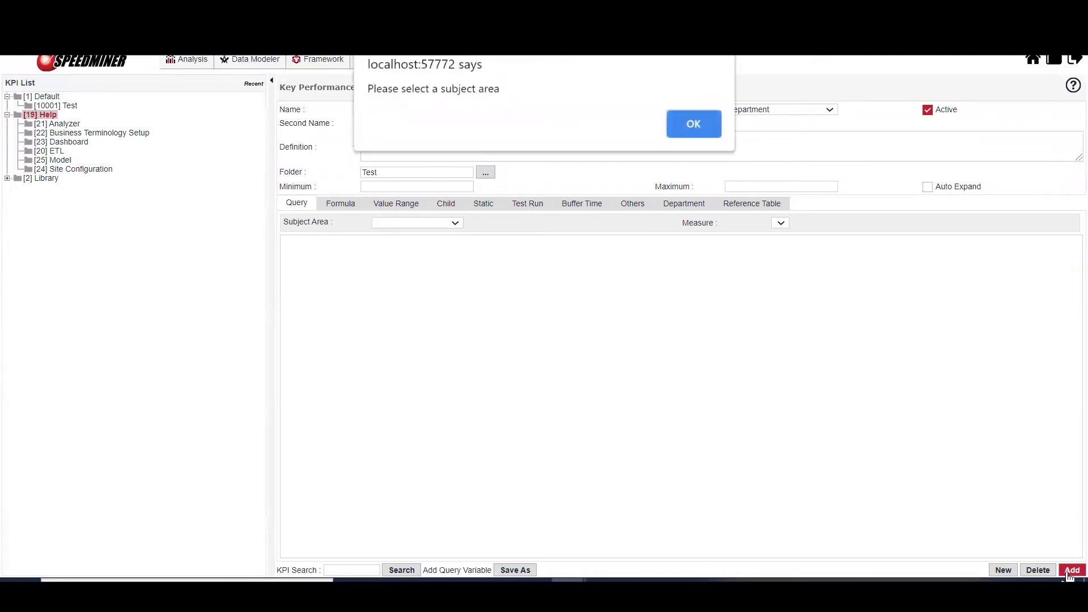
{"action": "left_click", "coordinate": [700, 122]}
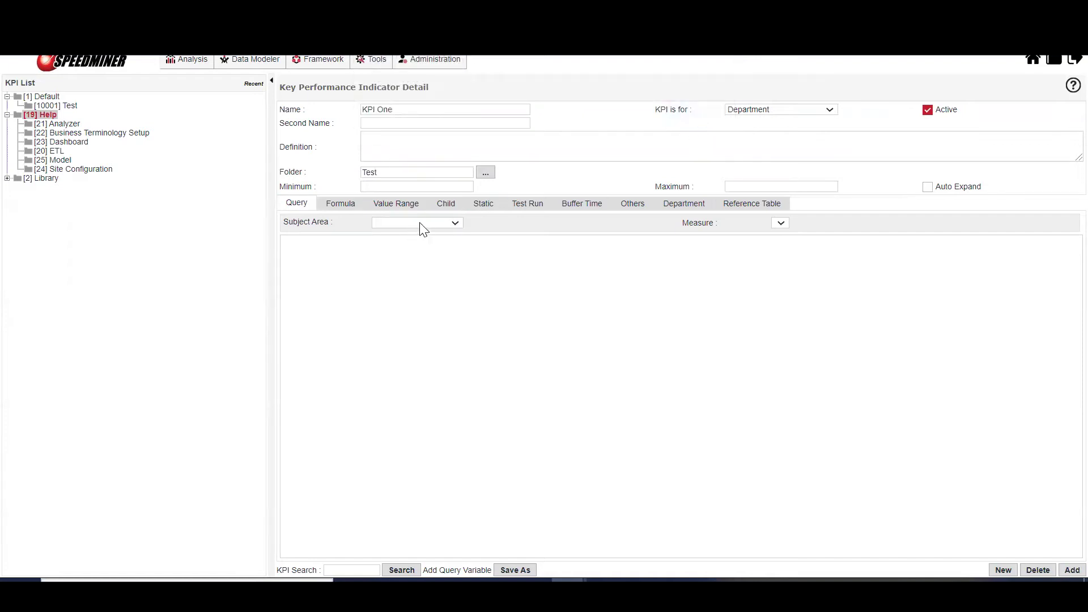
{"action": "left_click", "coordinate": [448, 225]}
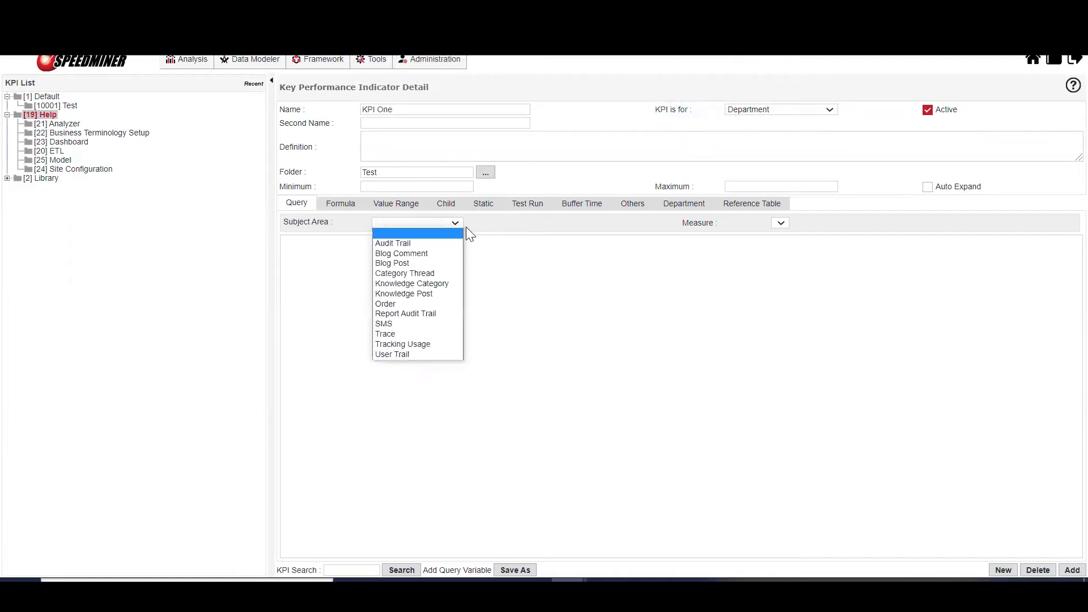
{"action": "left_click", "coordinate": [391, 303]}
{"action": "left_click", "coordinate": [513, 297]}
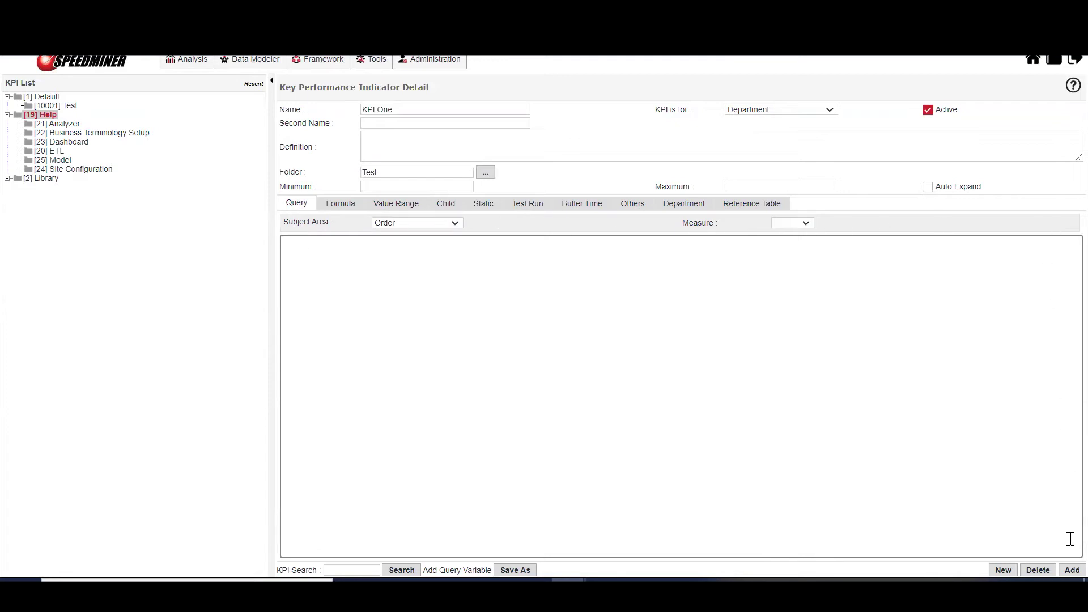
{"action": "left_click", "coordinate": [1070, 570]}
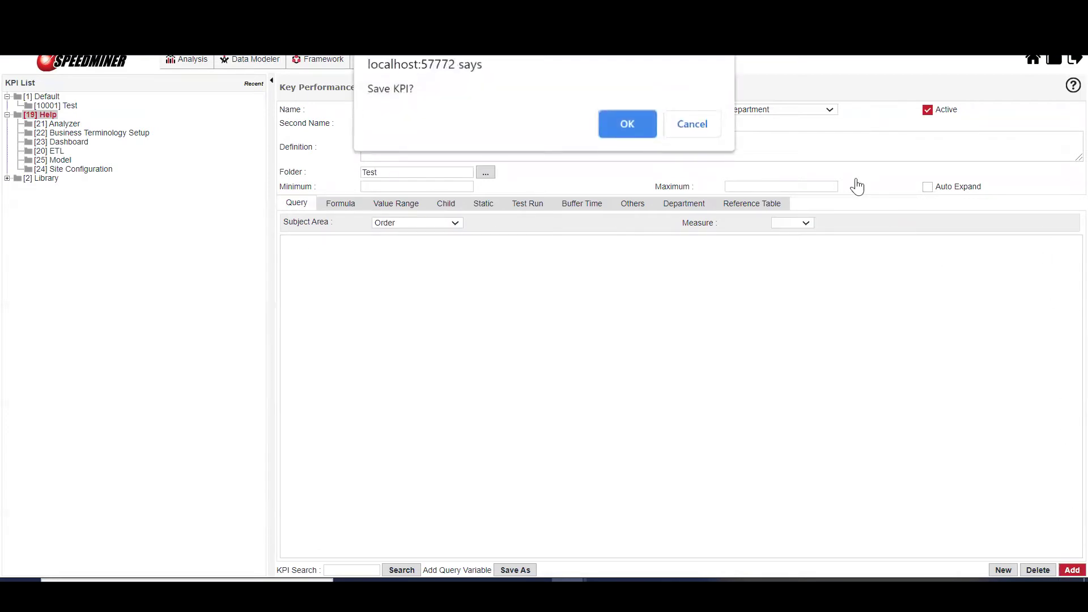
{"action": "left_click", "coordinate": [633, 124]}
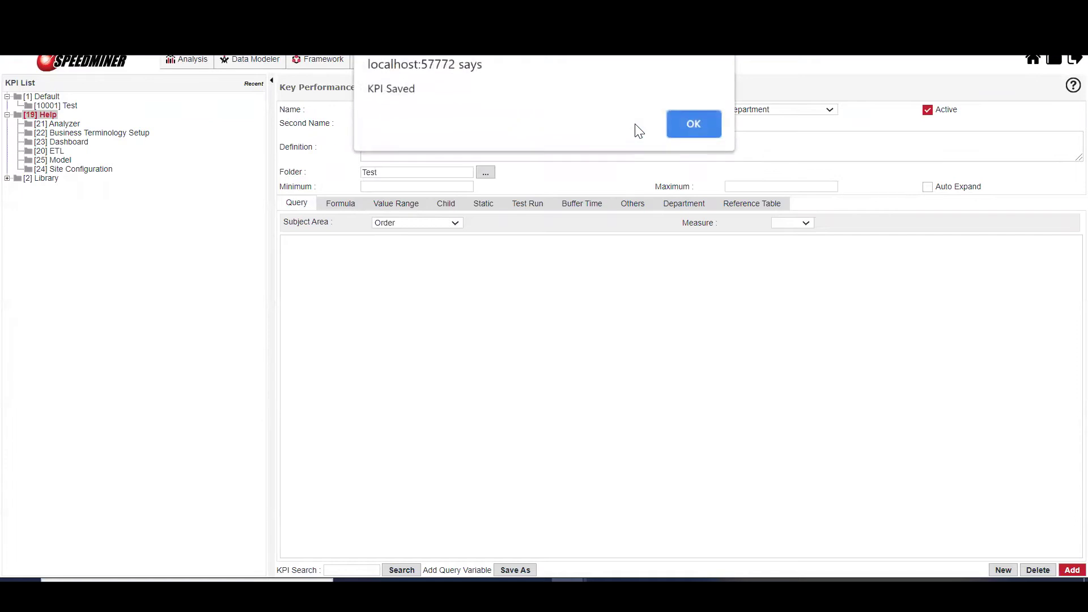
{"action": "left_click", "coordinate": [693, 124]}
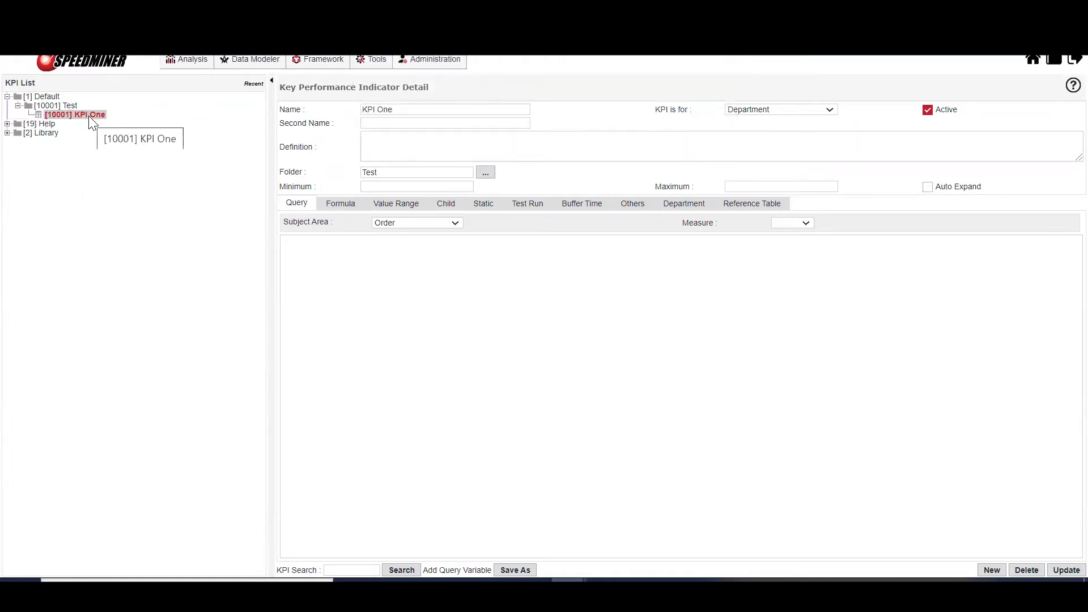
Step: Expand the Library folder and open KPI One from the KPI list for editing
{"action": "left_click", "coordinate": [12, 132]}
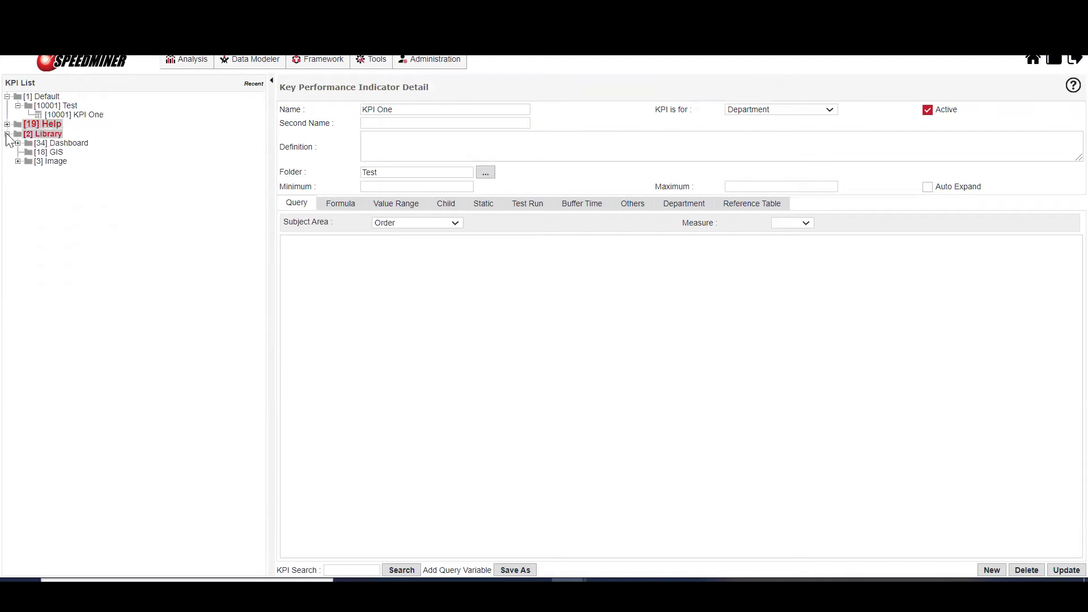
{"action": "left_click", "coordinate": [90, 117]}
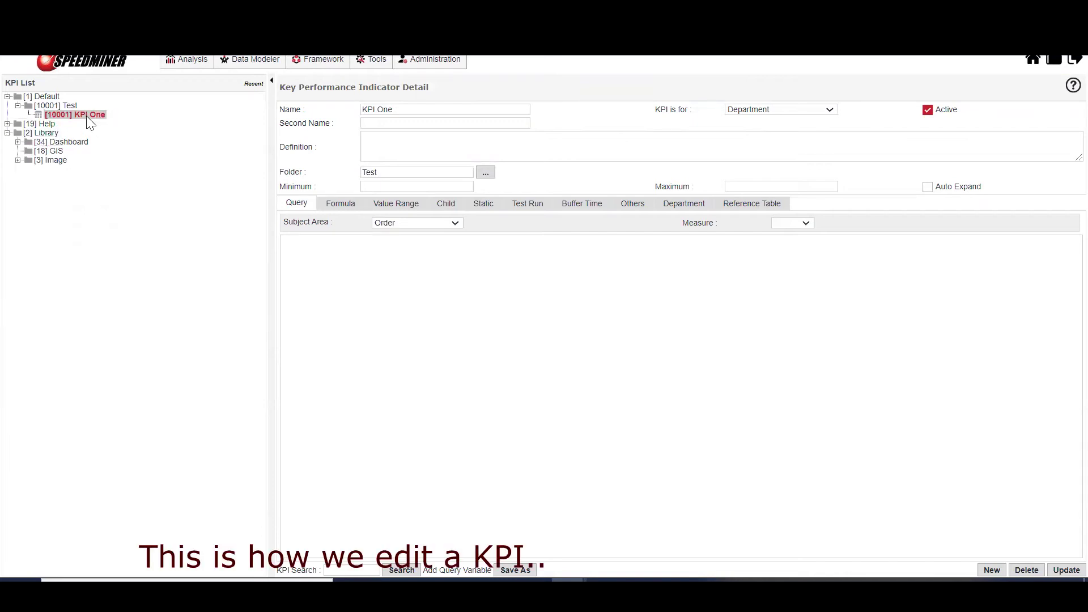
{"action": "left_click", "coordinate": [346, 570]}
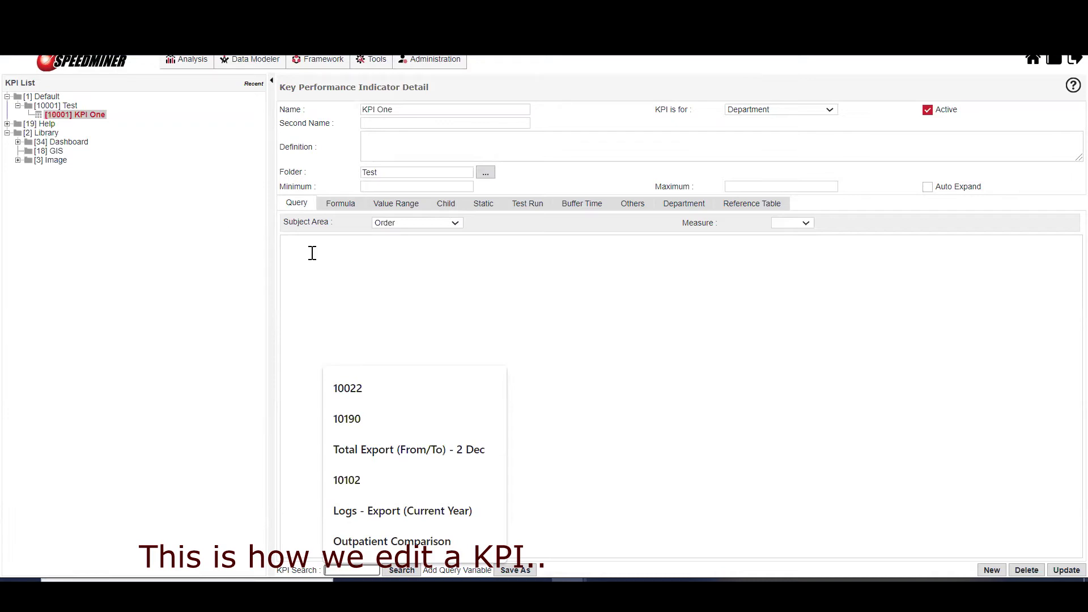
{"action": "left_click", "coordinate": [410, 276]}
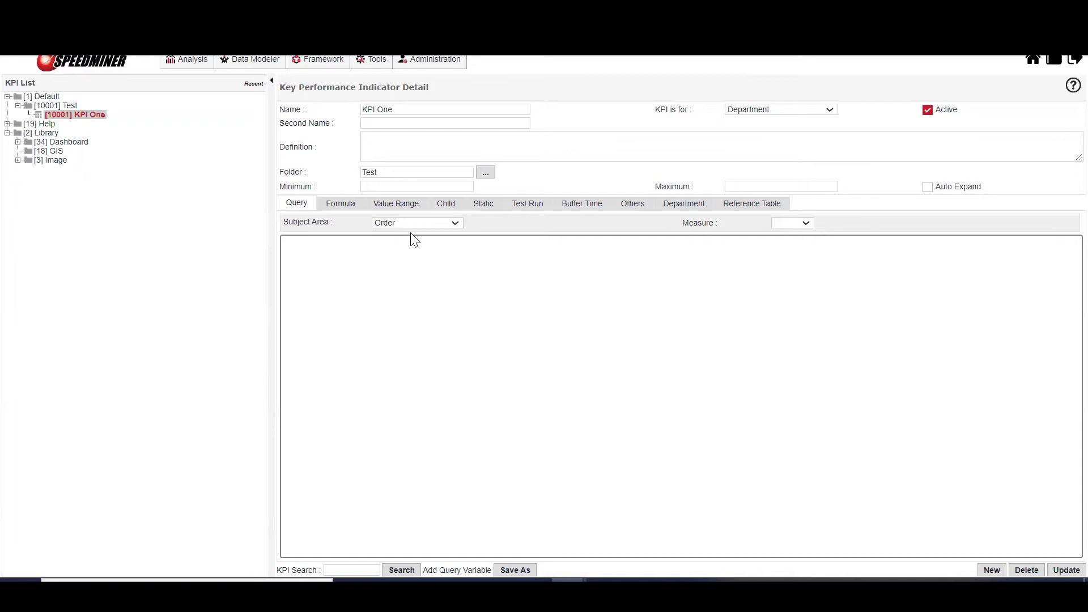
Step: Review KPI One's formula, value range and test run settings, and return to its query
{"action": "left_click", "coordinate": [342, 211]}
{"action": "left_click", "coordinate": [385, 209]}
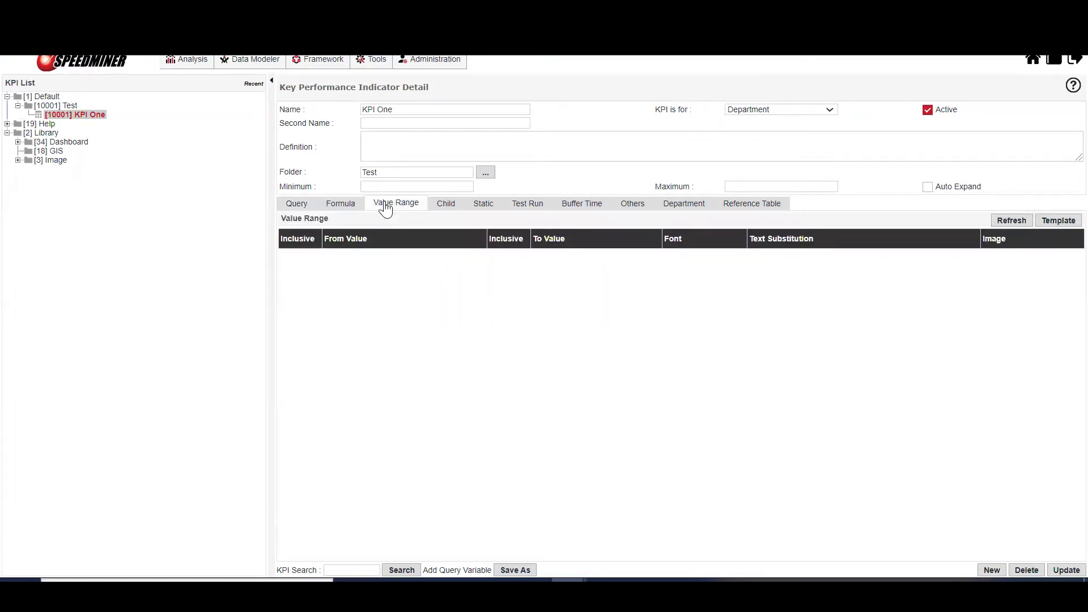
{"action": "left_click", "coordinate": [527, 210]}
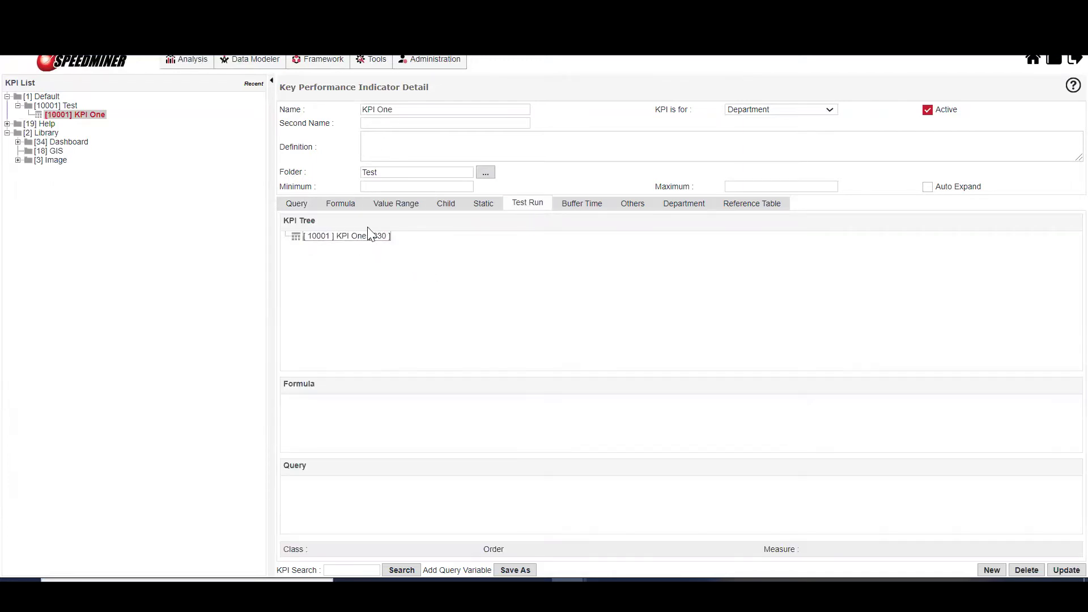
{"action": "left_click", "coordinate": [299, 206]}
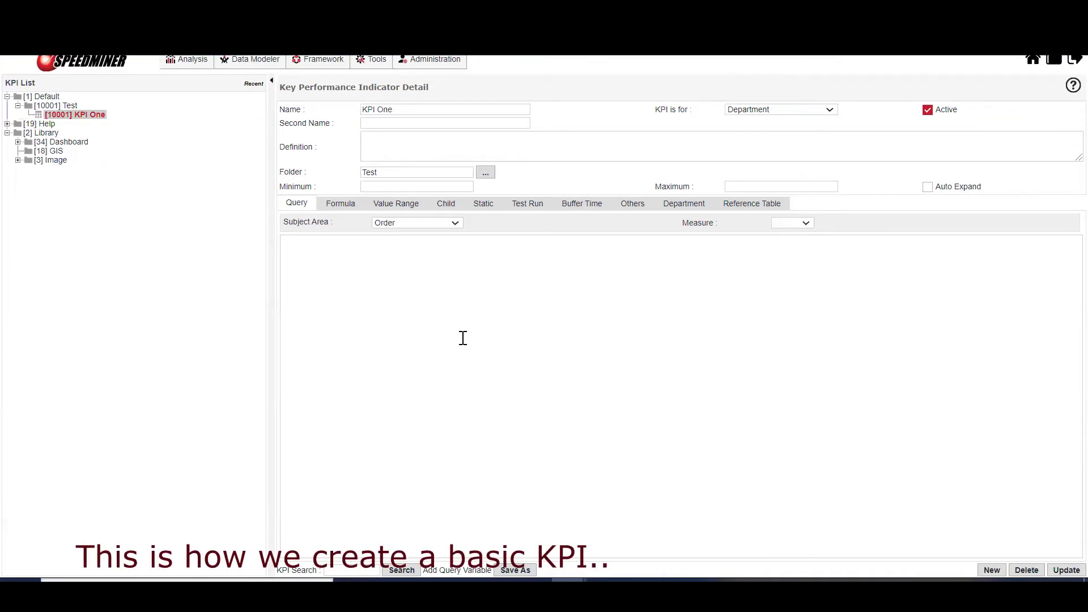
Step: Add the filter ShipCountry = Brazil to KPI One's query
{"action": "left_click", "coordinate": [474, 309]}
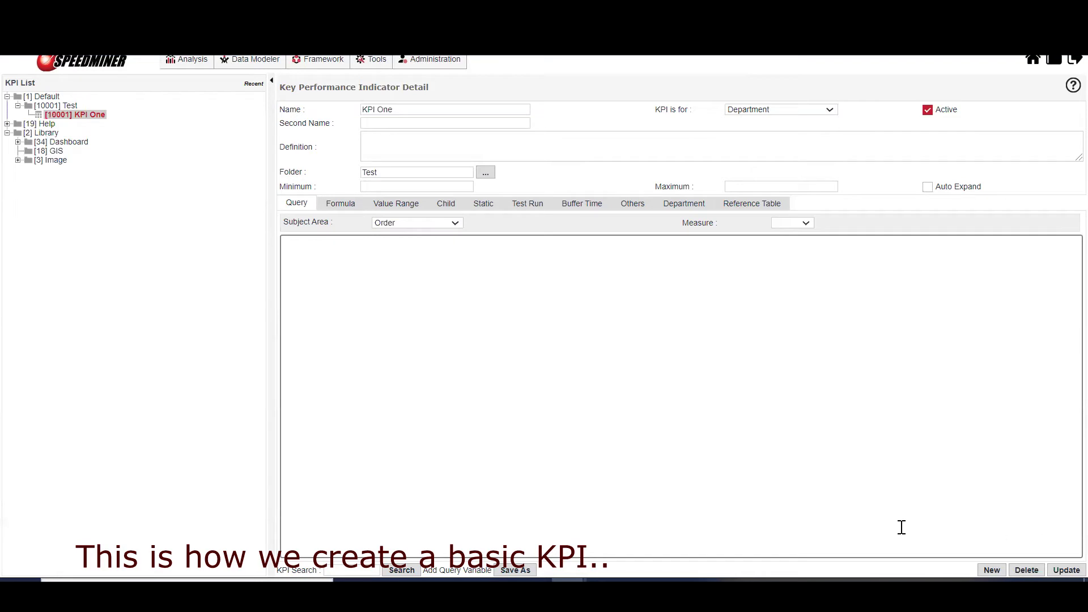
{"action": "double_click", "coordinate": [467, 275]}
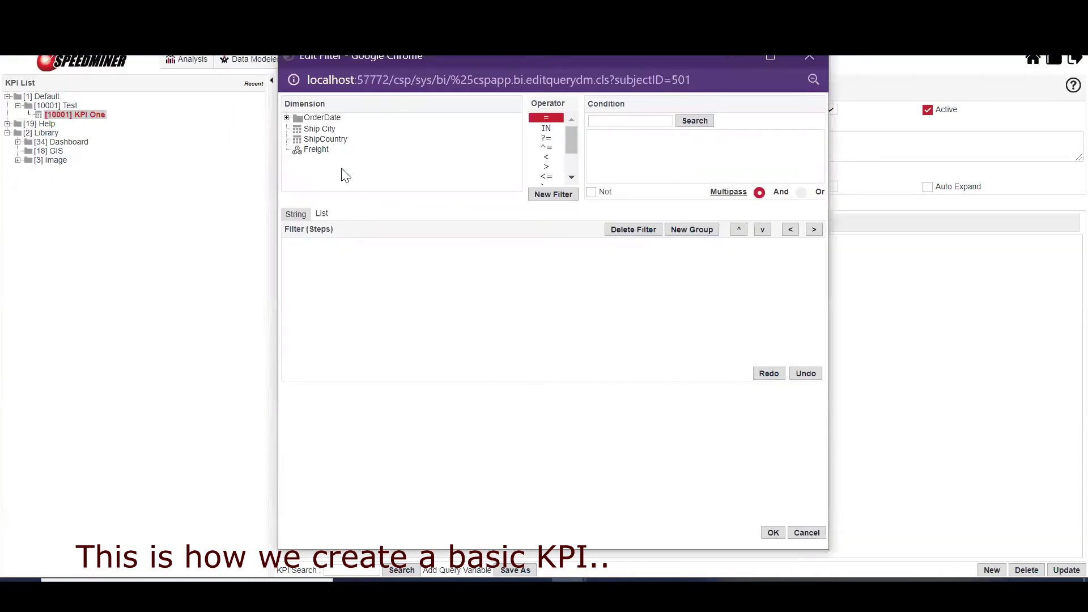
{"action": "left_click", "coordinate": [331, 139]}
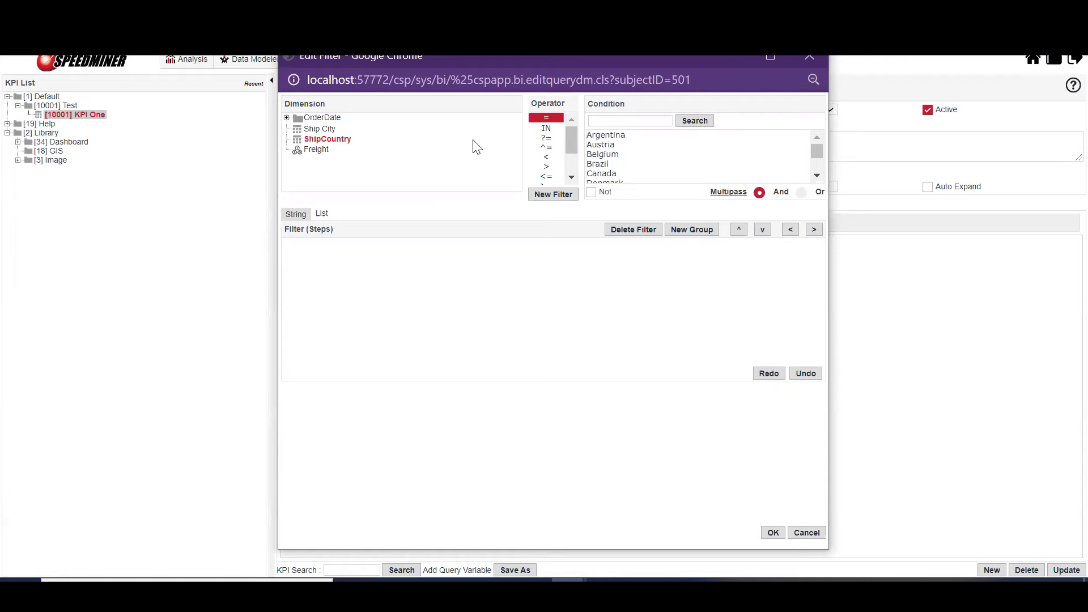
{"action": "double_click", "coordinate": [598, 166]}
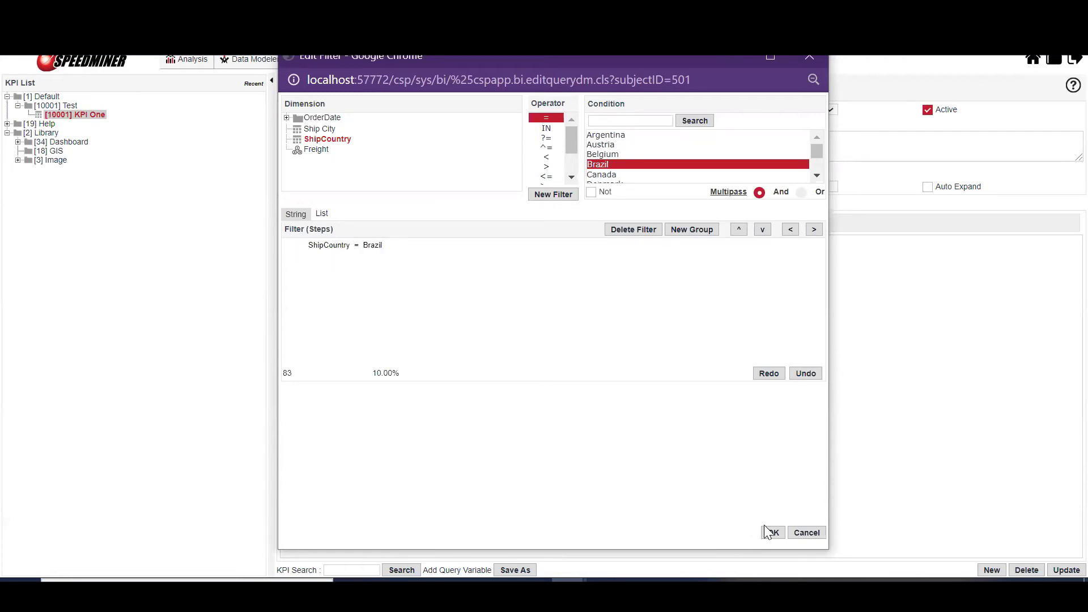
{"action": "left_click", "coordinate": [772, 533]}
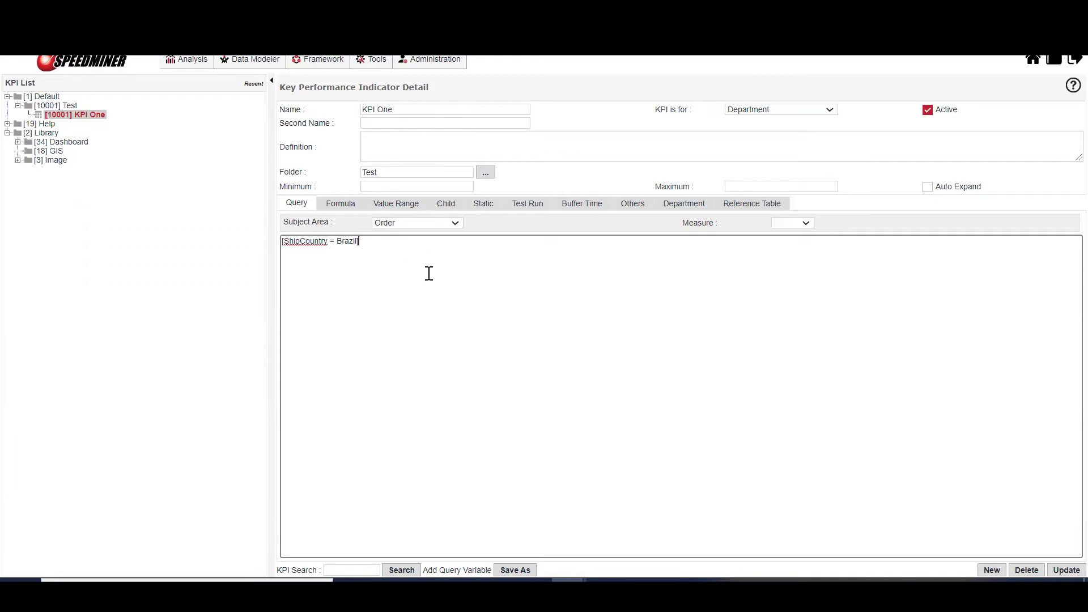
Step: Save the updated KPI One and test-run it
{"action": "left_click", "coordinate": [1063, 573]}
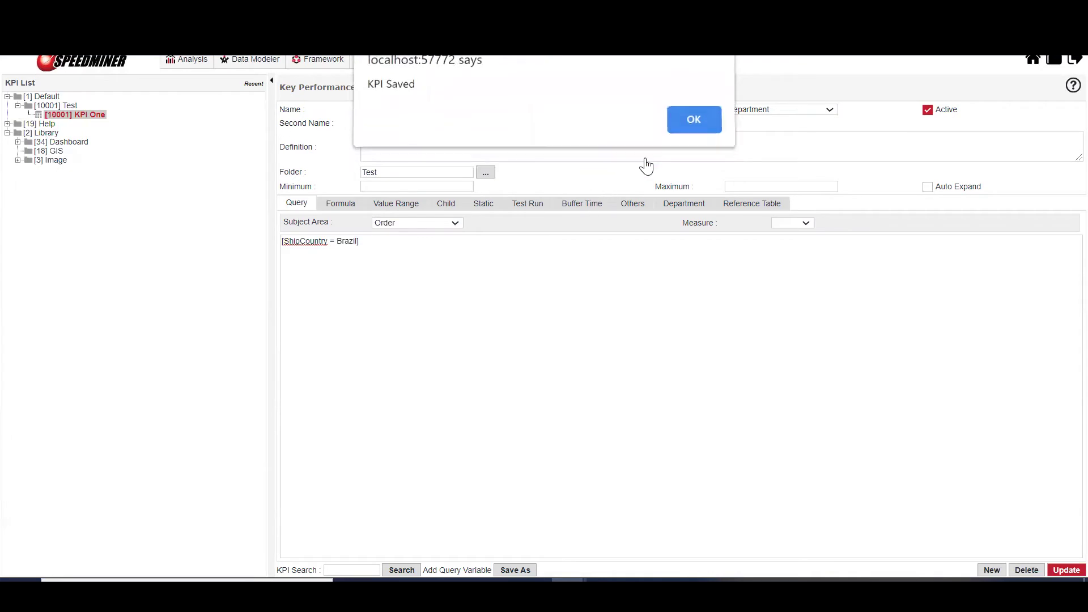
{"action": "left_click", "coordinate": [694, 123]}
{"action": "left_click", "coordinate": [527, 204]}
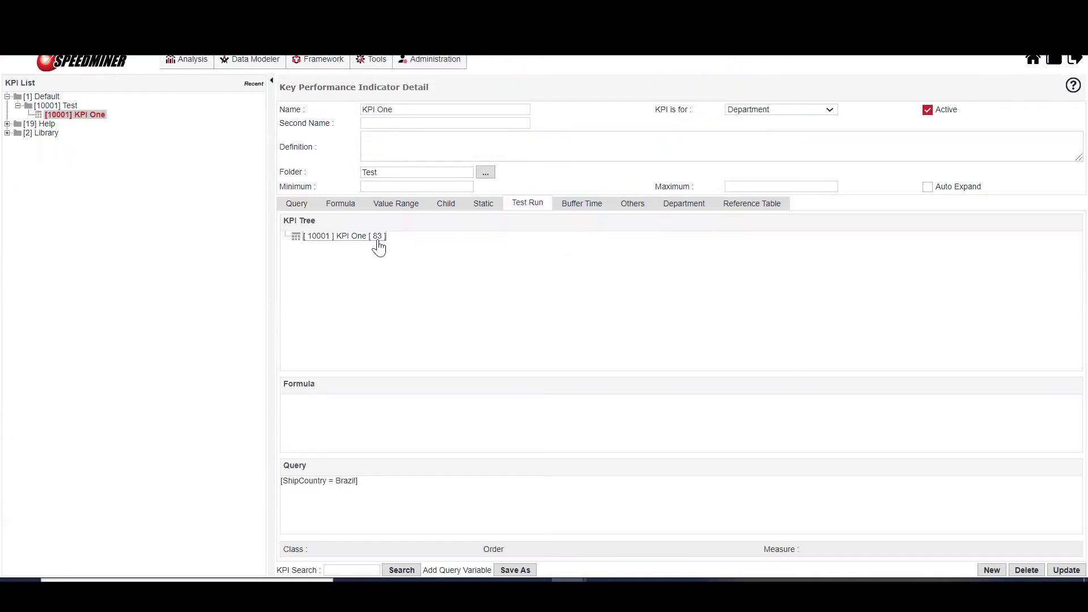
Step: Set KPI One's query measure to Freight and save the updated KPI
{"action": "left_click", "coordinate": [297, 204]}
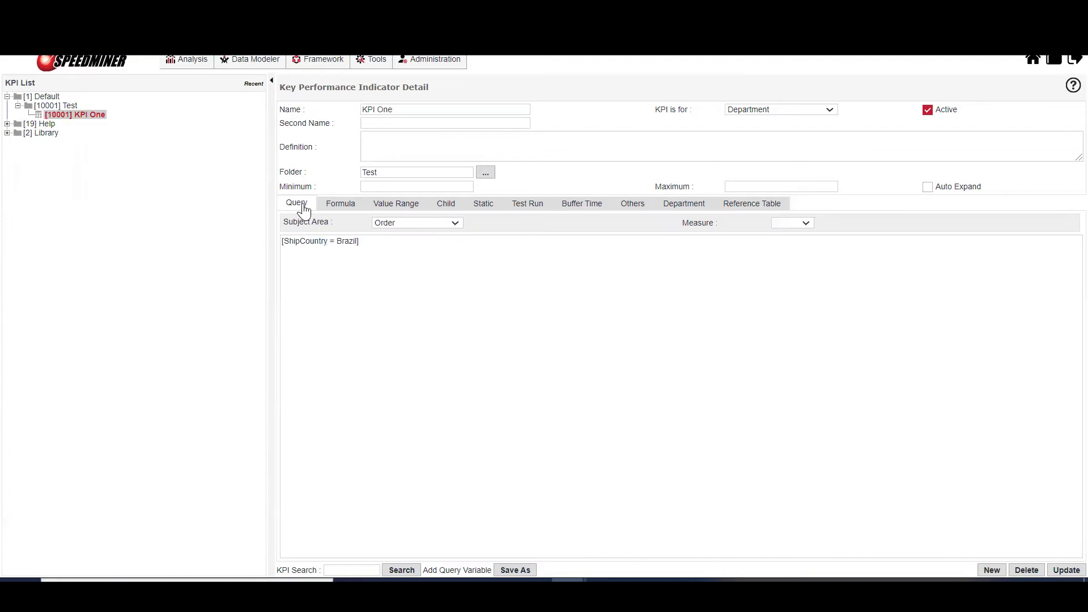
{"action": "left_click", "coordinate": [810, 227]}
{"action": "left_click", "coordinate": [794, 246]}
{"action": "left_click", "coordinate": [518, 206]}
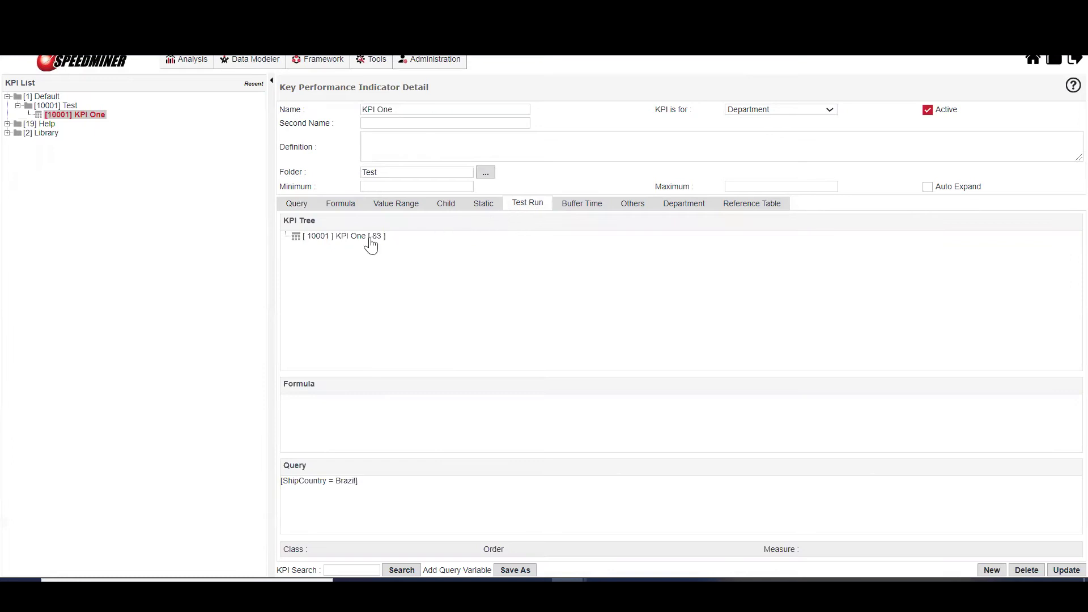
{"action": "left_click", "coordinate": [297, 206]}
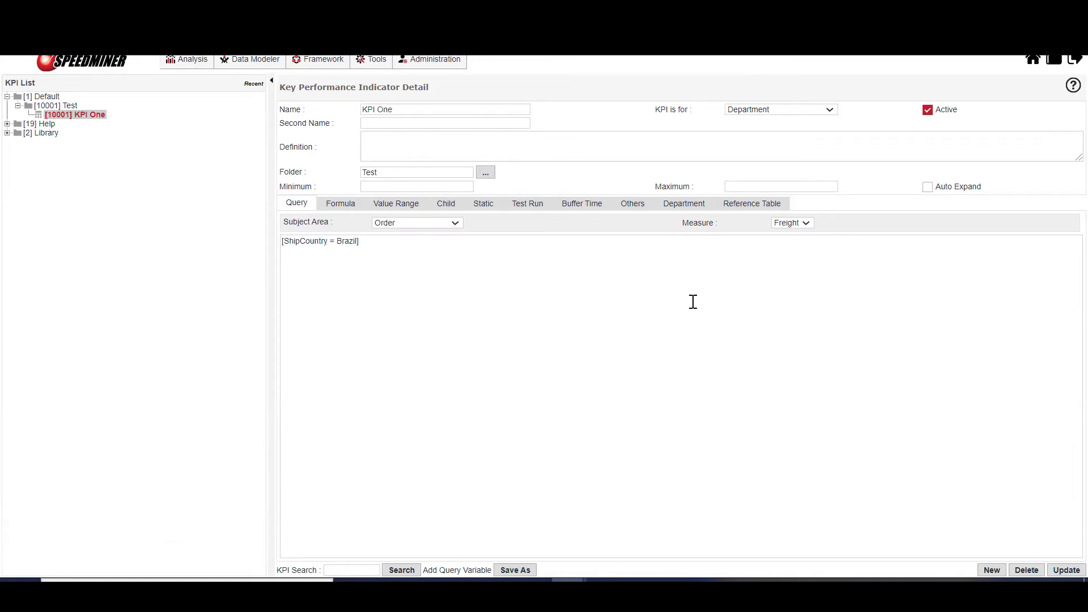
{"action": "left_click", "coordinate": [1067, 571]}
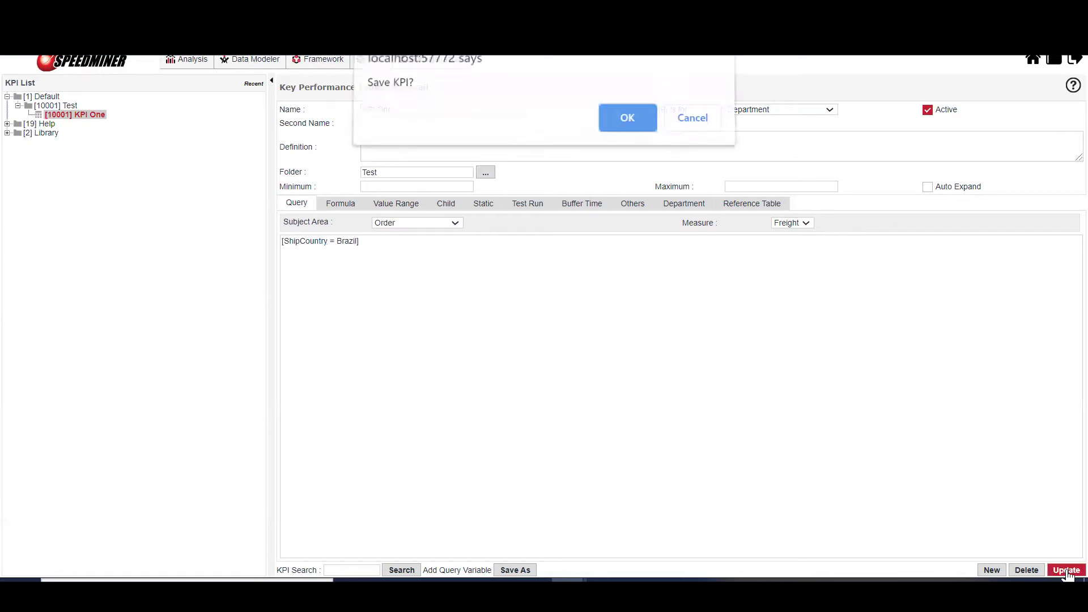
{"action": "left_click", "coordinate": [615, 129]}
{"action": "left_click", "coordinate": [680, 123]}
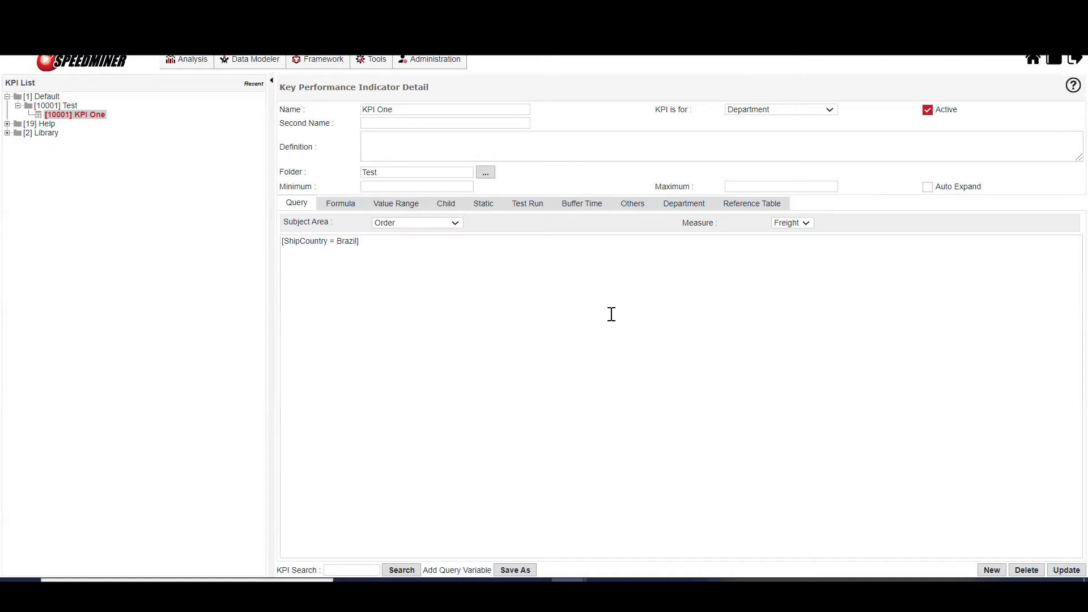
Step: Start a new KPI named KPI Two and assign it to the Test folder
{"action": "left_click", "coordinate": [341, 205]}
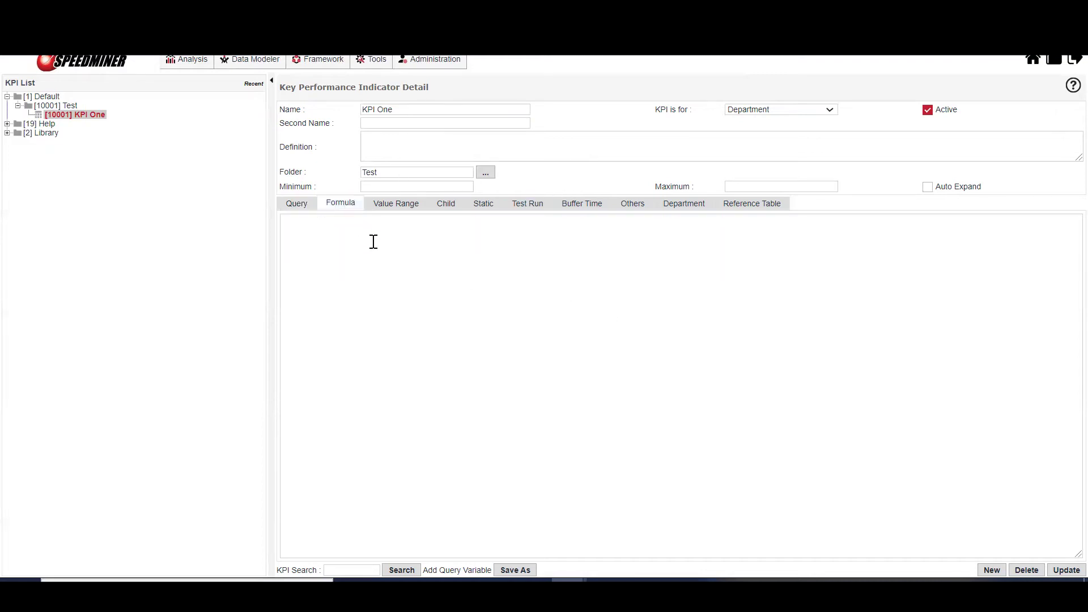
{"action": "left_click", "coordinate": [297, 205]}
{"action": "left_click", "coordinate": [992, 571]}
{"action": "left_click", "coordinate": [488, 108]}
{"action": "type", "text": "KPI Two"}
{"action": "left_click", "coordinate": [584, 117]}
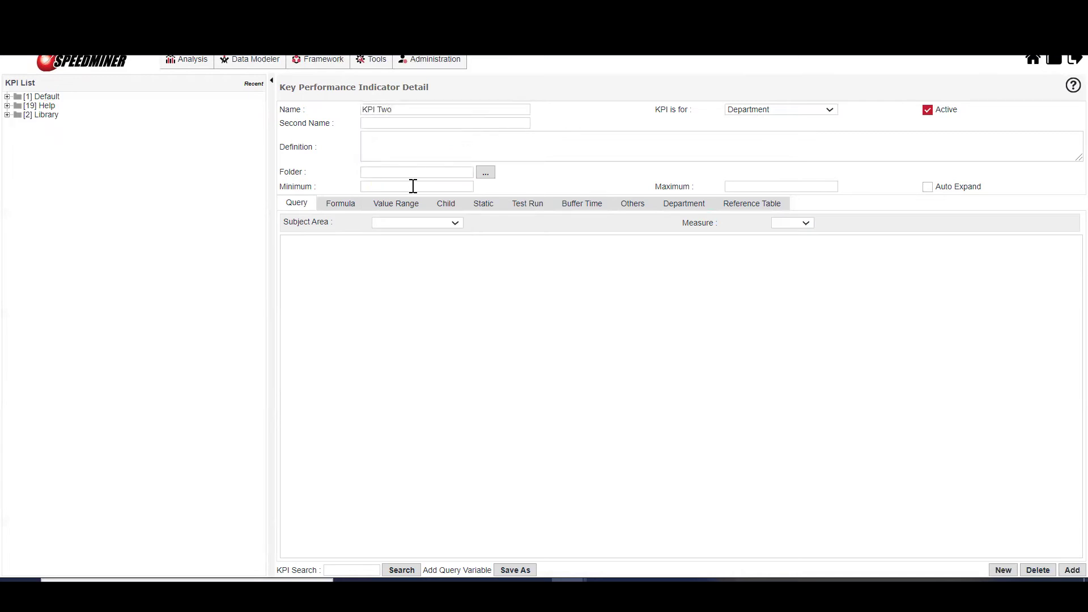
{"action": "left_click", "coordinate": [426, 226]}
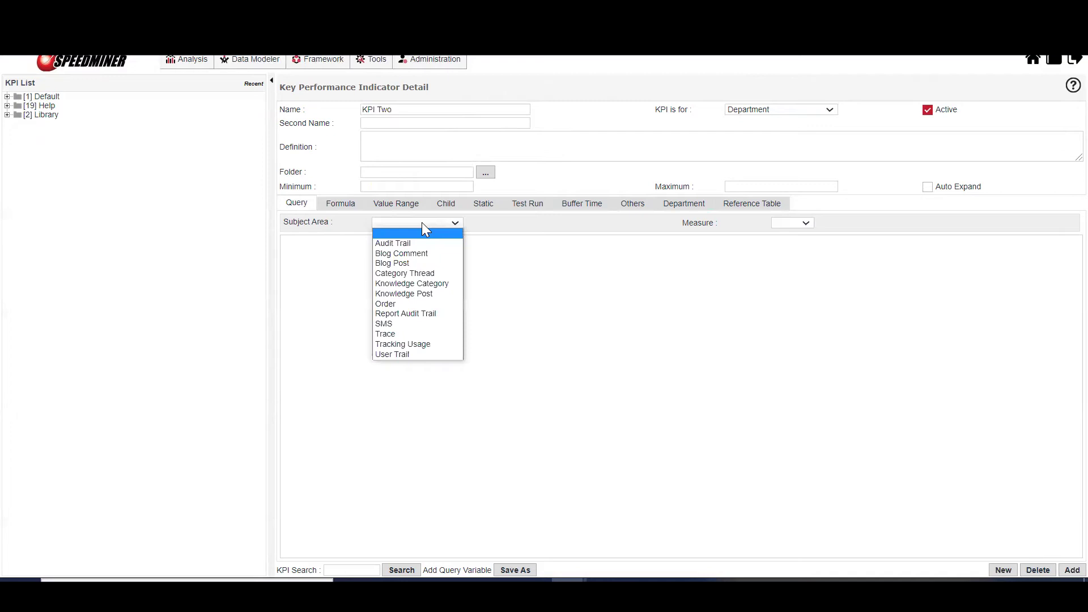
{"action": "left_click", "coordinate": [483, 174]}
{"action": "left_click", "coordinate": [49, 95]}
{"action": "double_click", "coordinate": [54, 86]}
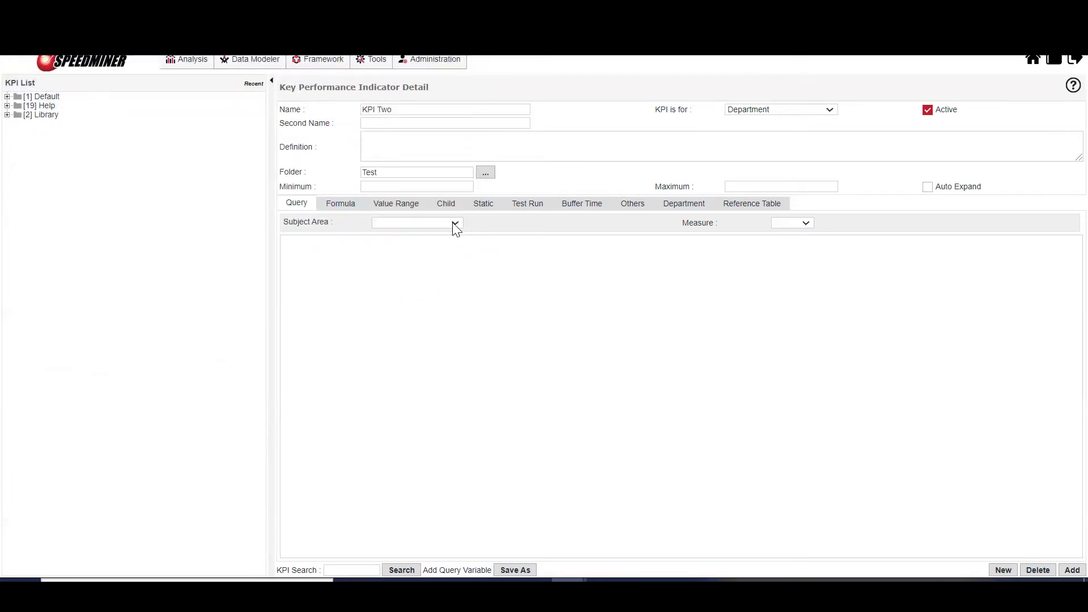
Step: Set KPI Two's subject area to Order and add the query filter ShipCountry = Argentina
{"action": "left_click", "coordinate": [455, 226]}
{"action": "left_click", "coordinate": [404, 305]}
{"action": "left_click", "coordinate": [493, 282]}
{"action": "left_click", "coordinate": [54, 98]}
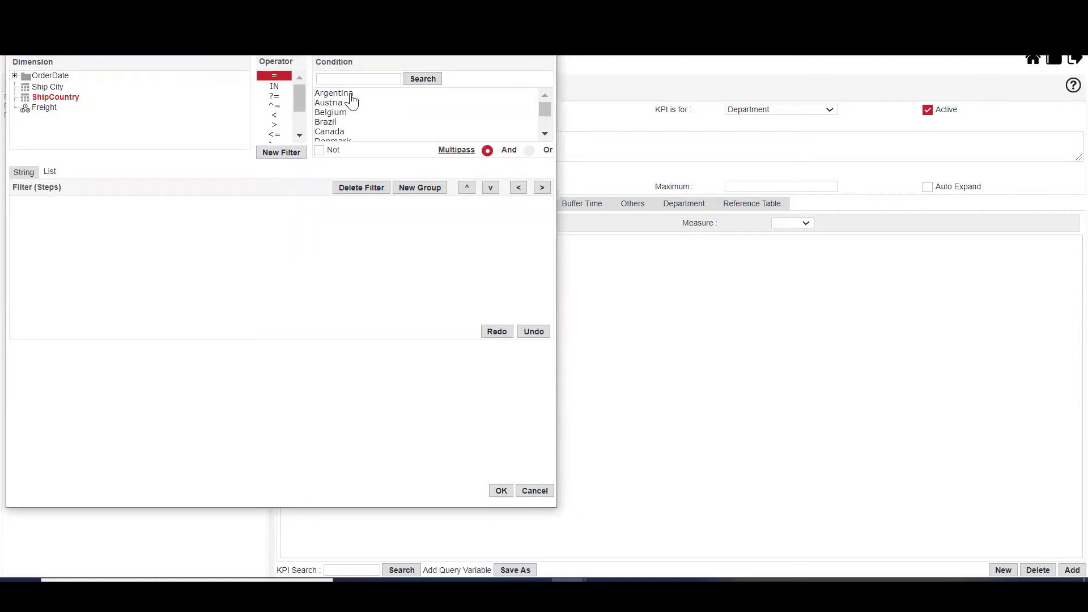
{"action": "left_click", "coordinate": [345, 96]}
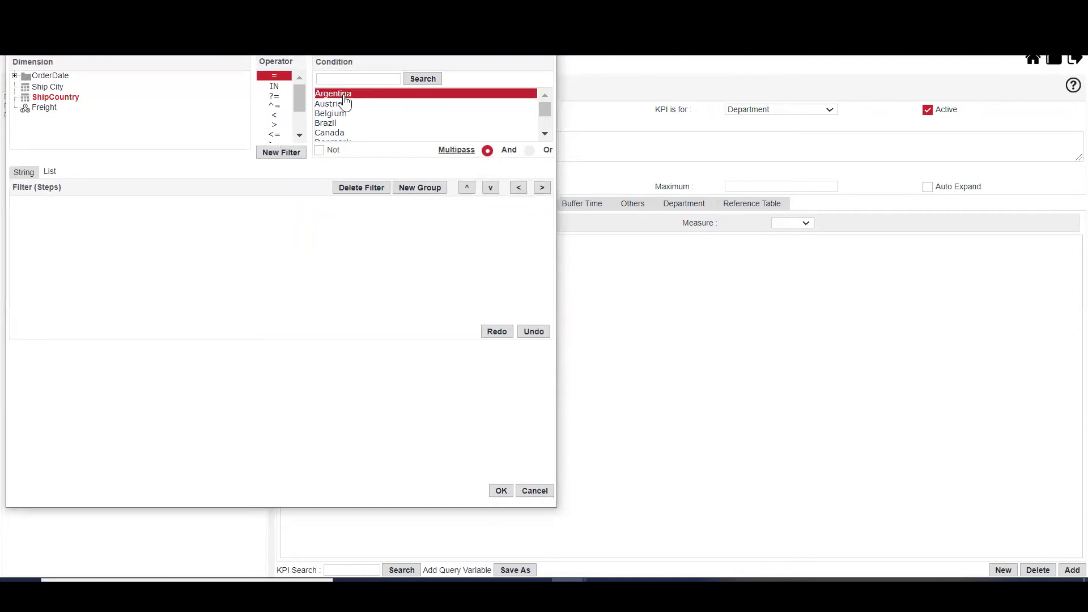
{"action": "left_click", "coordinate": [503, 490]}
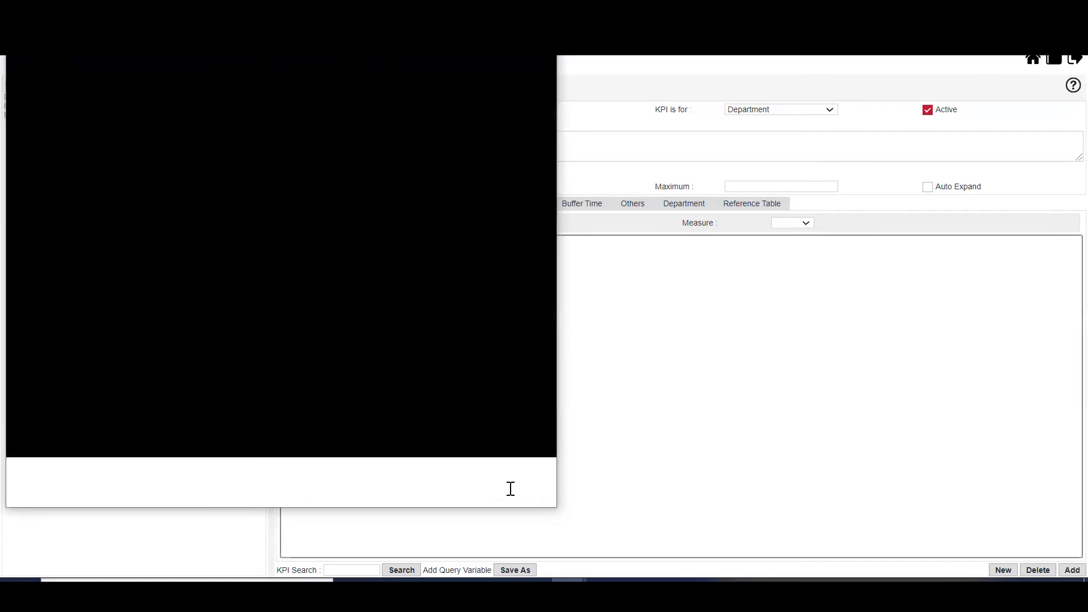
Step: Save the new KPI Two, test-run it and return to its query
{"action": "left_click", "coordinate": [1070, 573]}
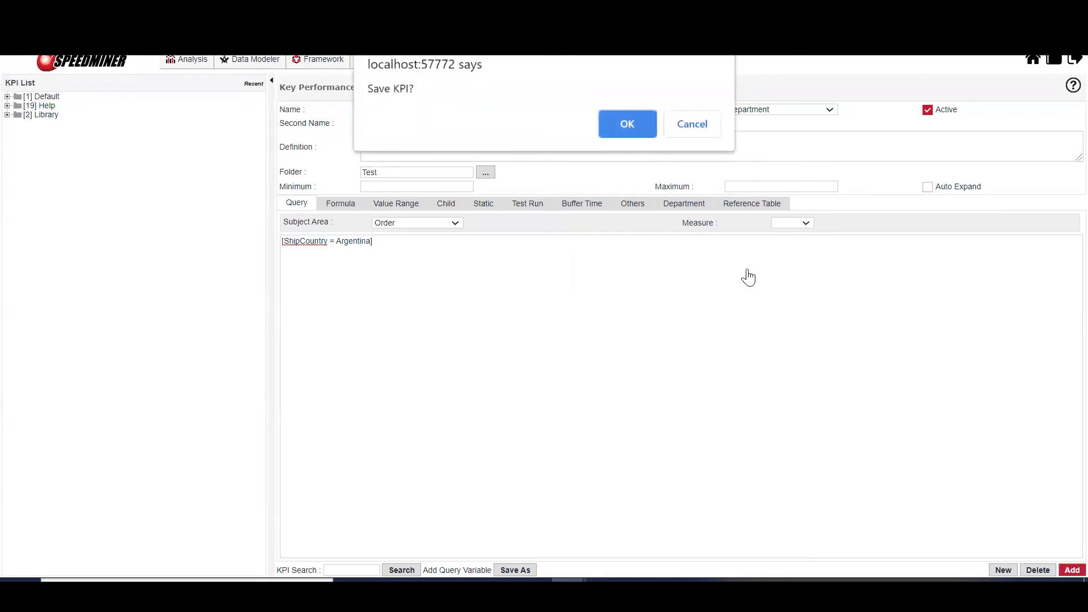
{"action": "key", "text": "Return"}
{"action": "left_click", "coordinate": [690, 123]}
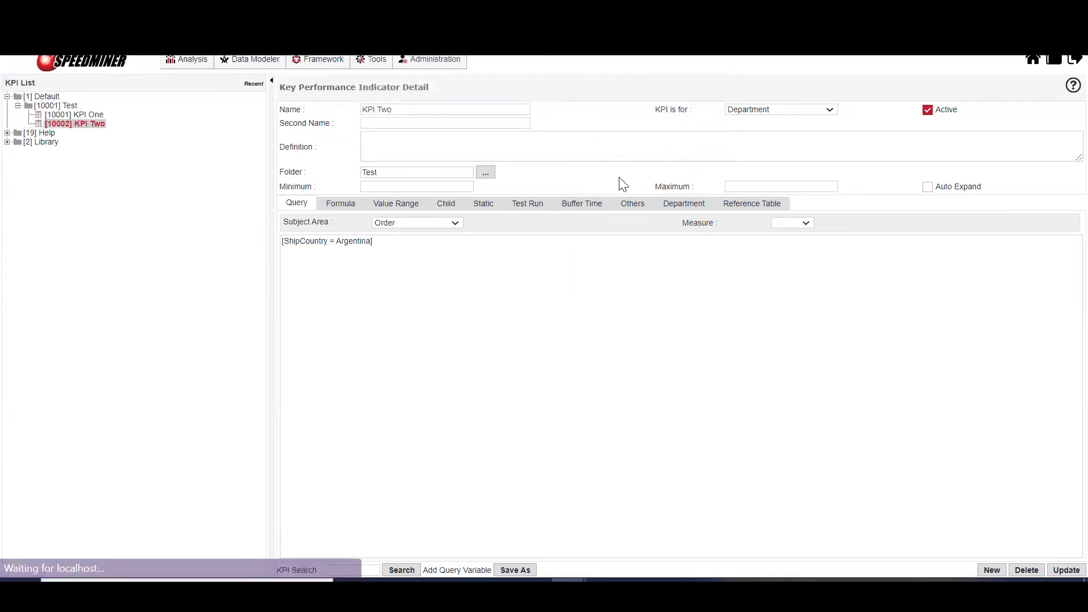
{"action": "left_click", "coordinate": [525, 206]}
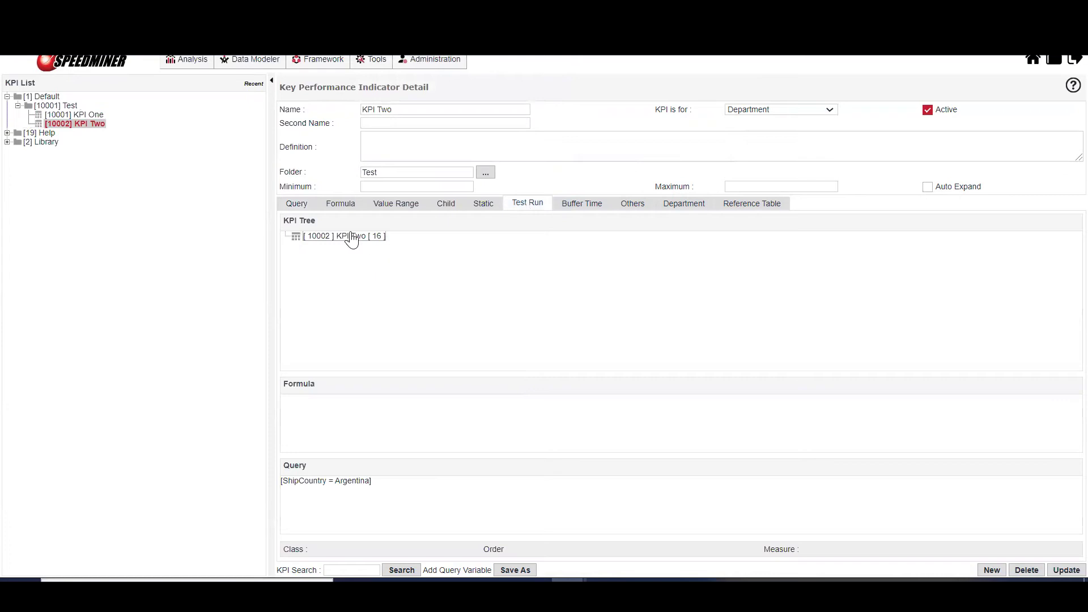
{"action": "left_click", "coordinate": [295, 205]}
Step: Rename KPI One as KPI Brazil and save the update
{"action": "left_click", "coordinate": [88, 115]}
{"action": "left_click", "coordinate": [92, 125]}
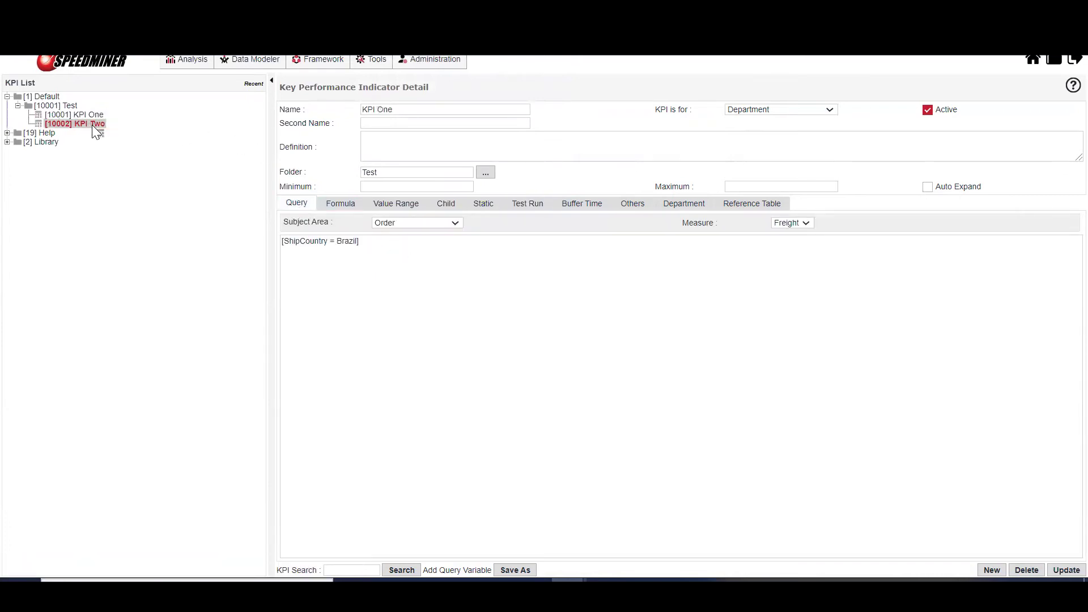
{"action": "left_click", "coordinate": [89, 116]}
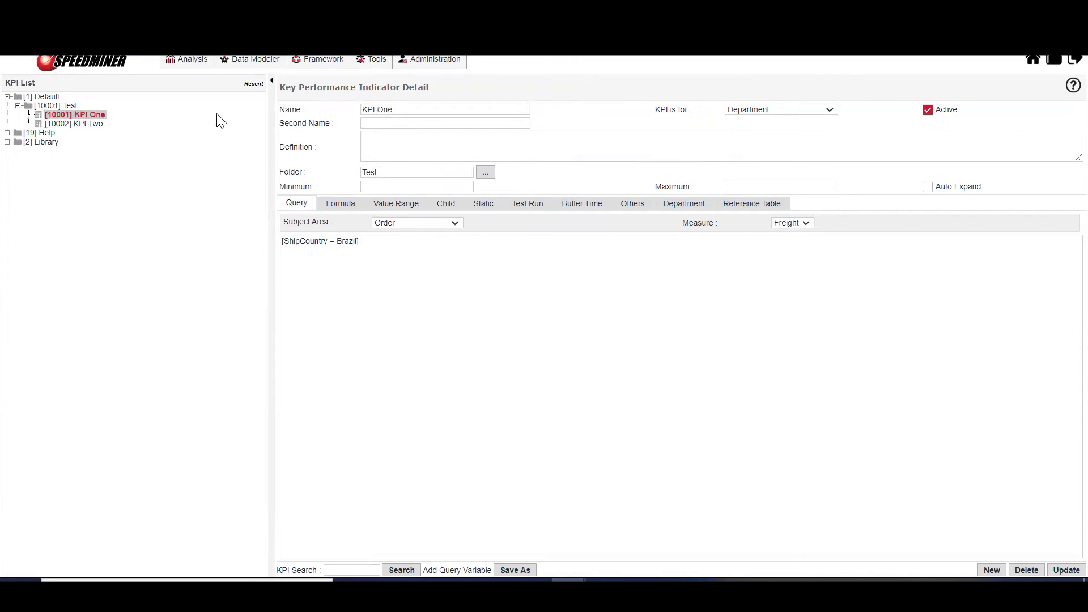
{"action": "double_click", "coordinate": [420, 109]}
{"action": "type", "text": "Brazil"}
{"action": "left_click", "coordinate": [1067, 570]}
{"action": "left_click", "coordinate": [627, 121]}
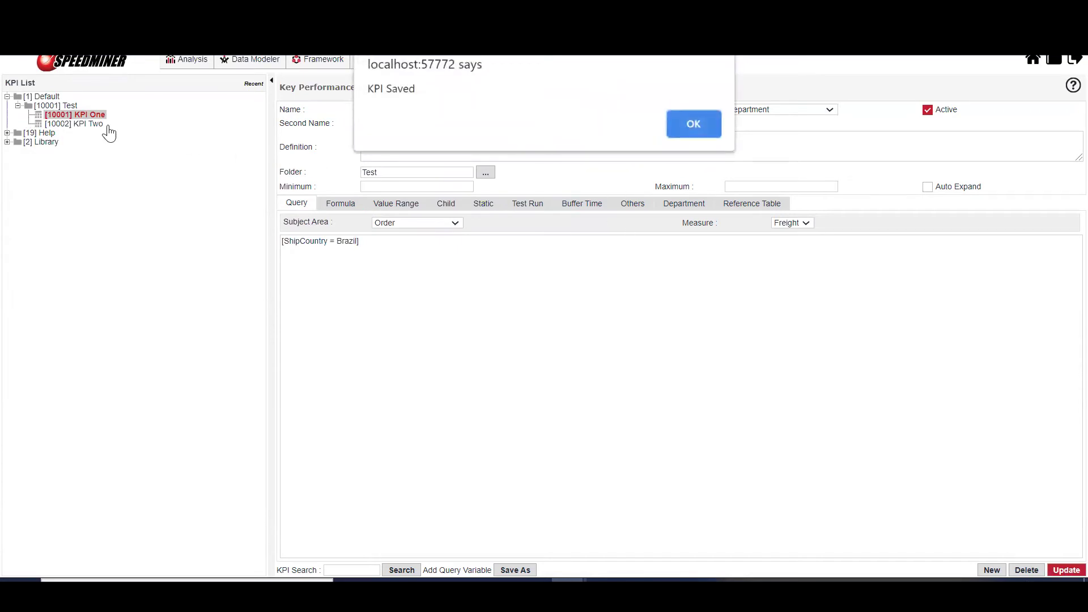
{"action": "left_click", "coordinate": [694, 120]}
Step: Rename KPI Two as KPI Argentina and save the update
{"action": "left_click", "coordinate": [105, 124]}
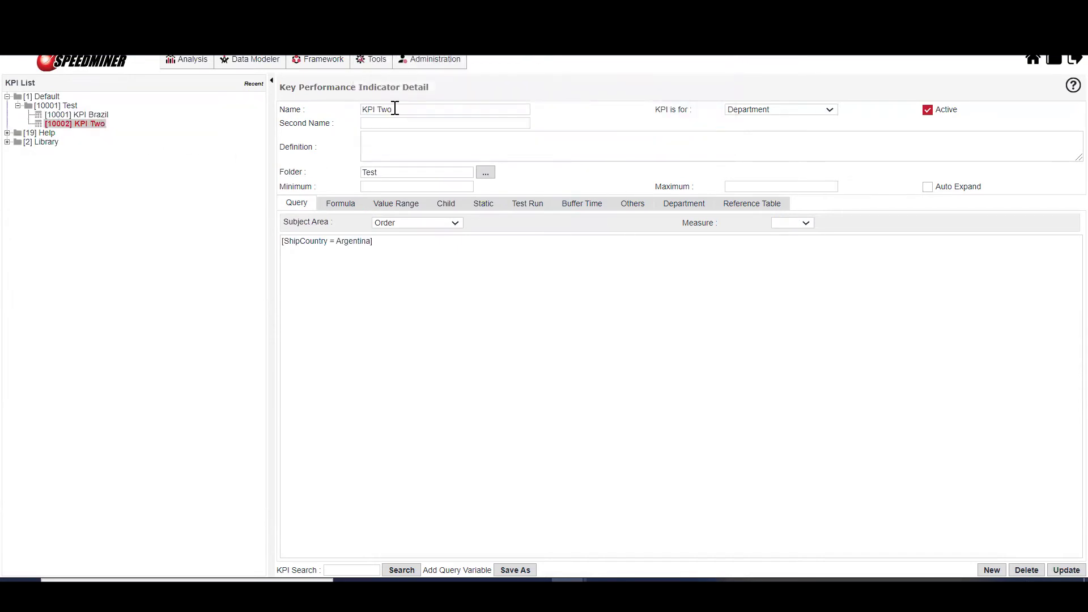
{"action": "double_click", "coordinate": [386, 109]}
{"action": "type", "text": "Argentina"}
{"action": "left_click", "coordinate": [1067, 570]}
{"action": "left_click", "coordinate": [630, 122]}
{"action": "key", "text": "Return"}
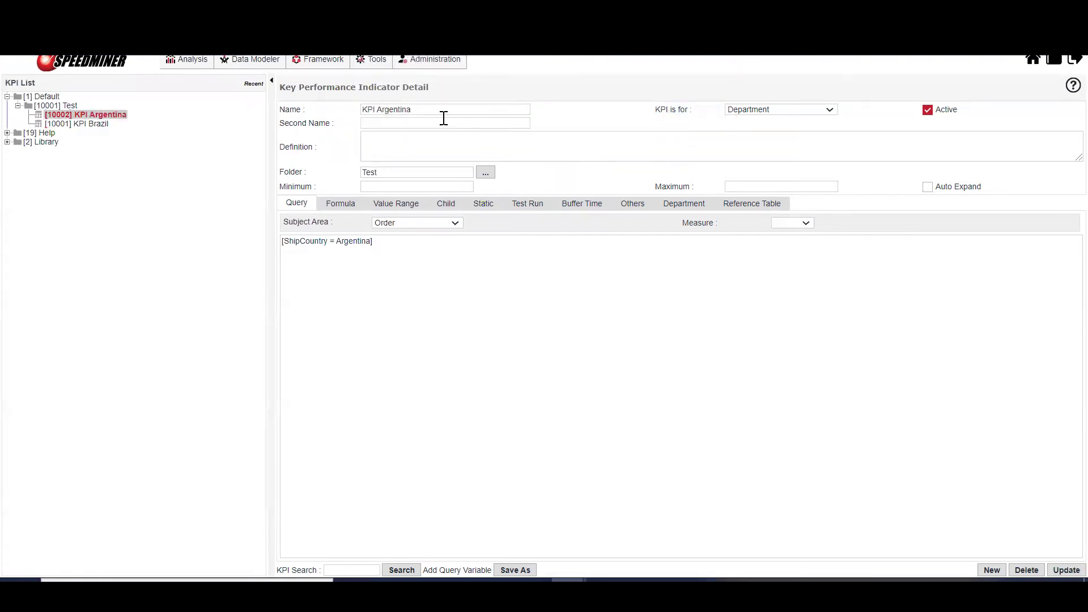
{"action": "left_click", "coordinate": [91, 124]}
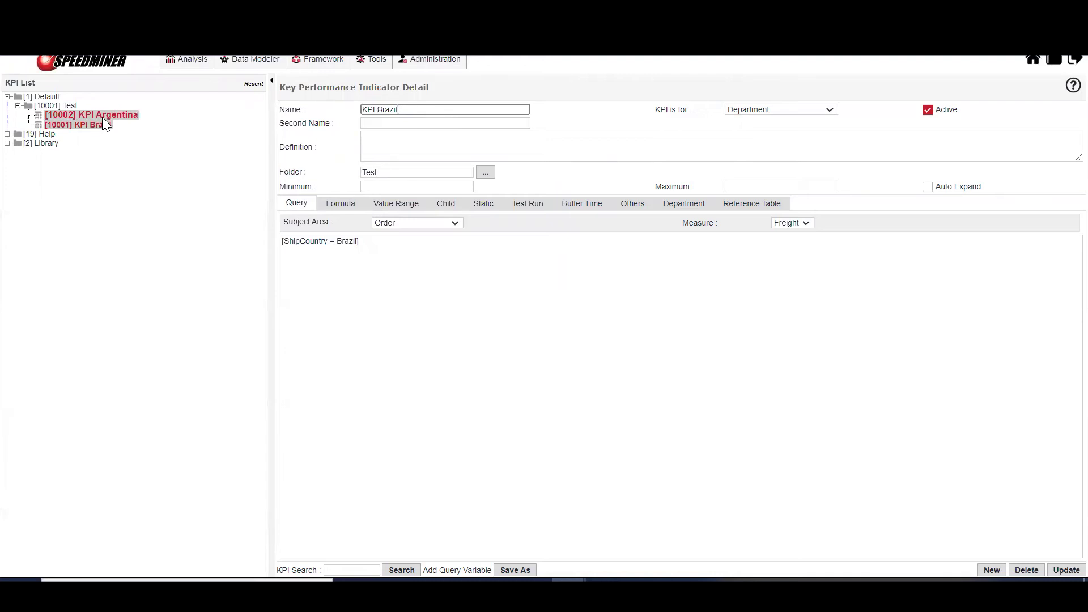
{"action": "left_click", "coordinate": [103, 117]}
{"action": "left_click", "coordinate": [100, 126]}
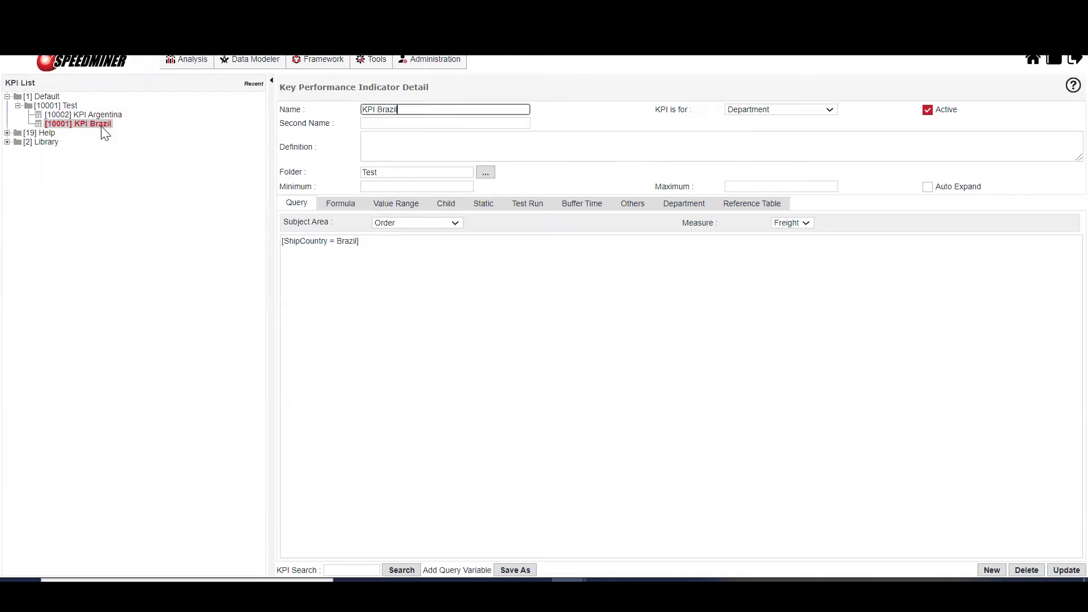
{"action": "left_click", "coordinate": [101, 114]}
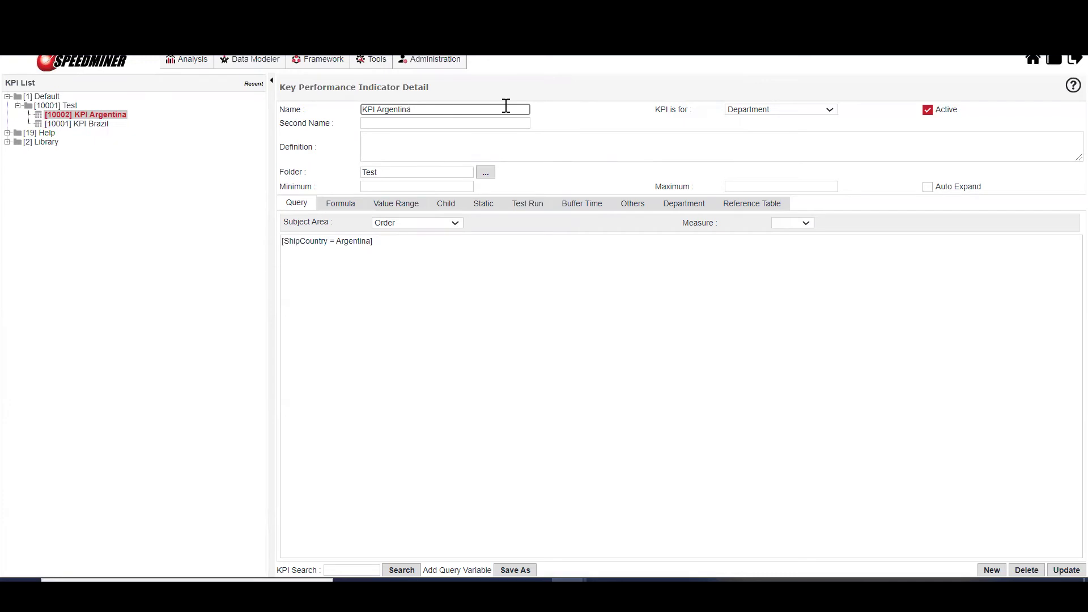
Step: Start a new KPI named Difference between Brazil and Argentina and assign it to the Test folder
{"action": "left_click", "coordinate": [993, 571]}
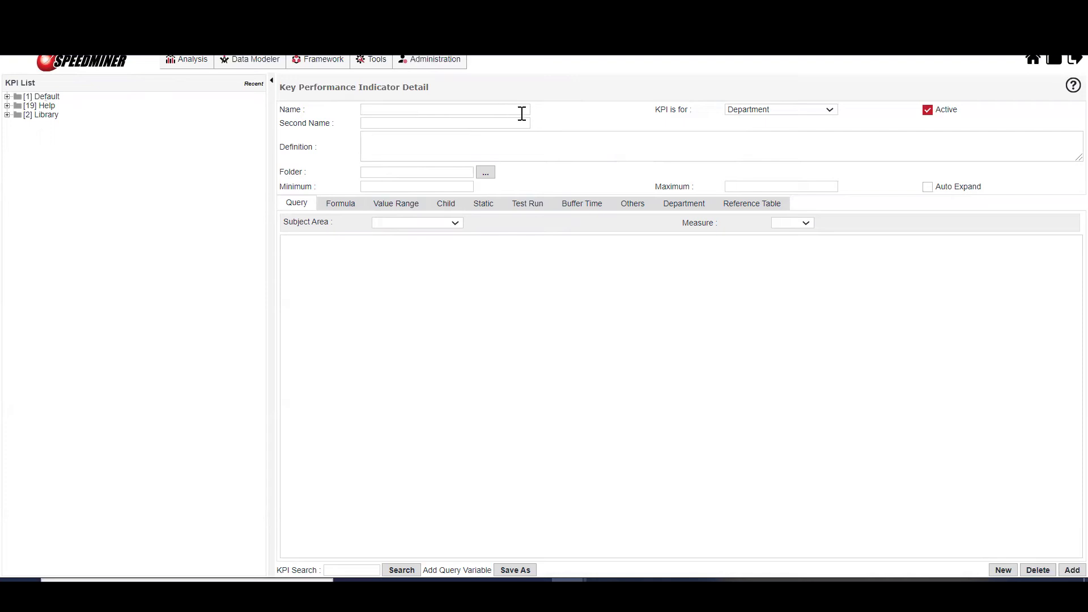
{"action": "left_click", "coordinate": [510, 112]}
{"action": "type", "text": "D"}
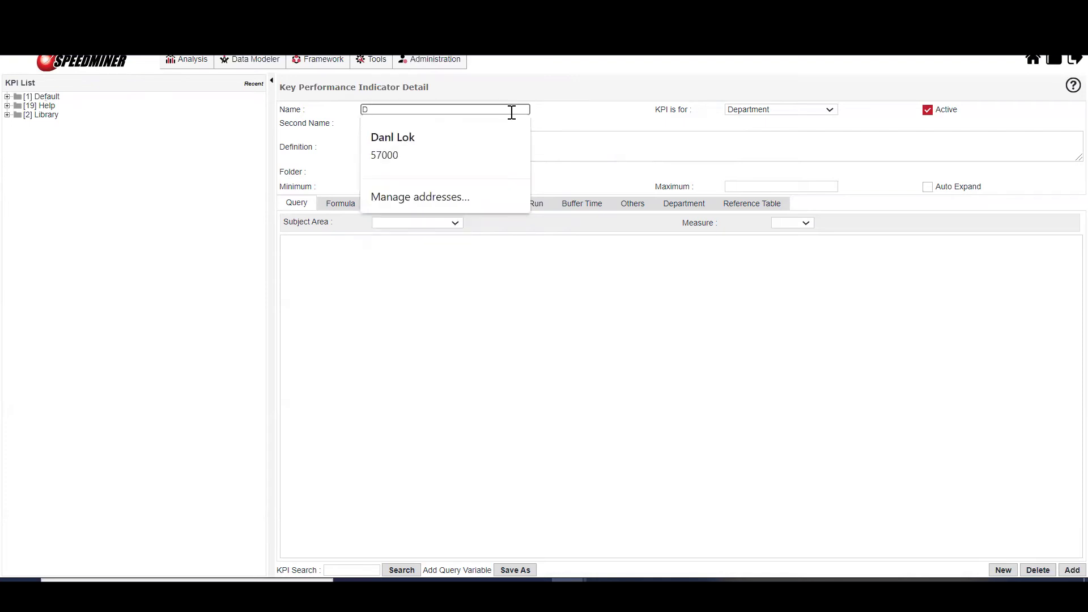
{"action": "type", "text": "i"}
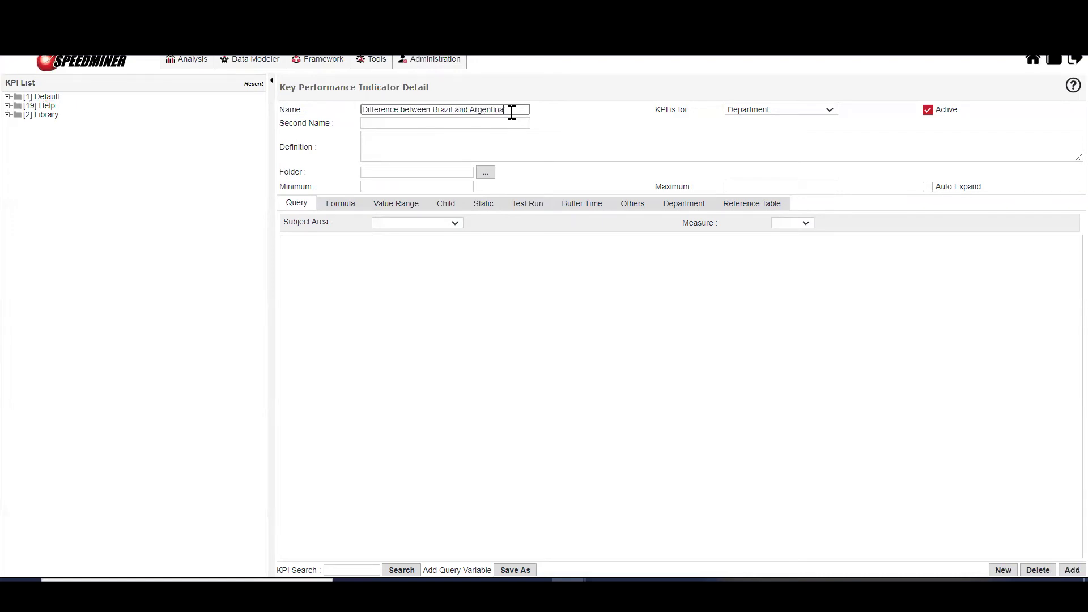
{"action": "left_click", "coordinate": [486, 173]}
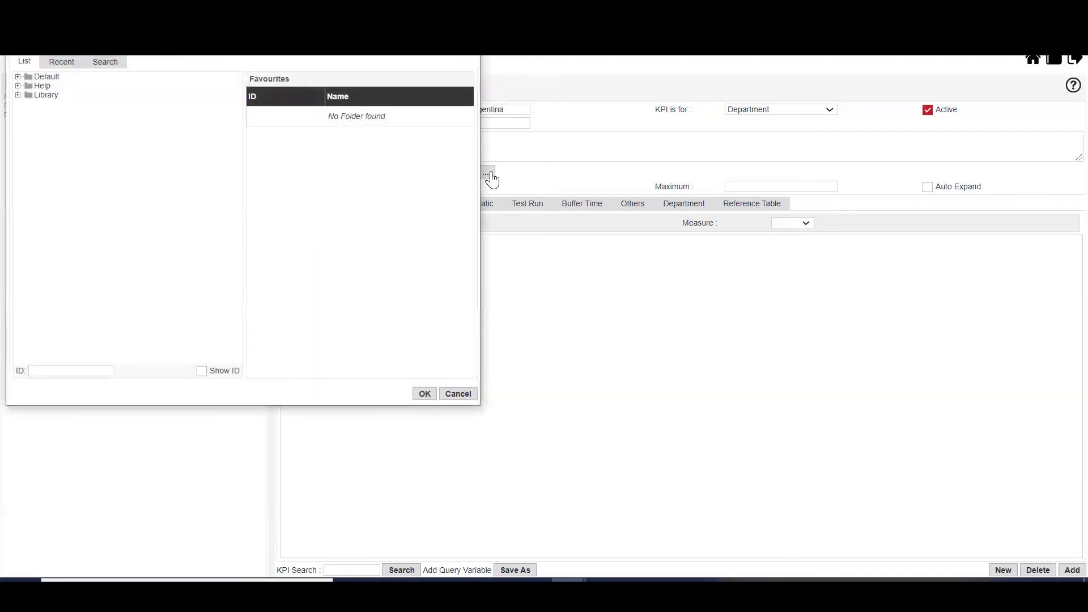
{"action": "left_click", "coordinate": [52, 77]}
{"action": "left_click", "coordinate": [58, 86]}
{"action": "double_click", "coordinate": [58, 88]}
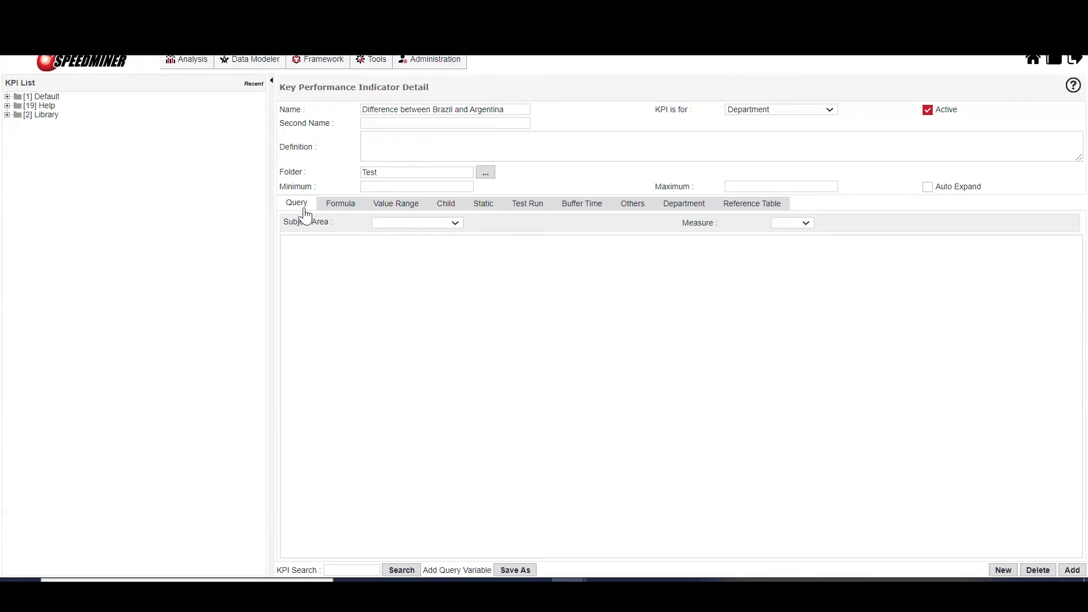
Step: Enter the formula $$KPI(10001)-$$KPI(10002) for the Brazil and Argentina difference KPI and save it
{"action": "left_click", "coordinate": [340, 205]}
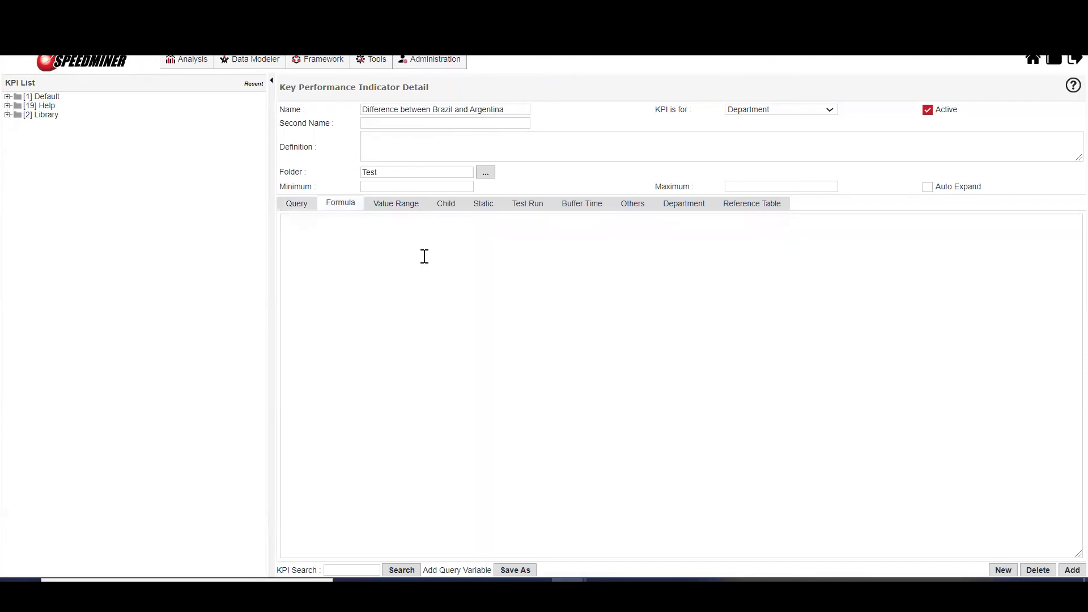
{"action": "left_click", "coordinate": [7, 97]}
{"action": "left_click", "coordinate": [17, 107]}
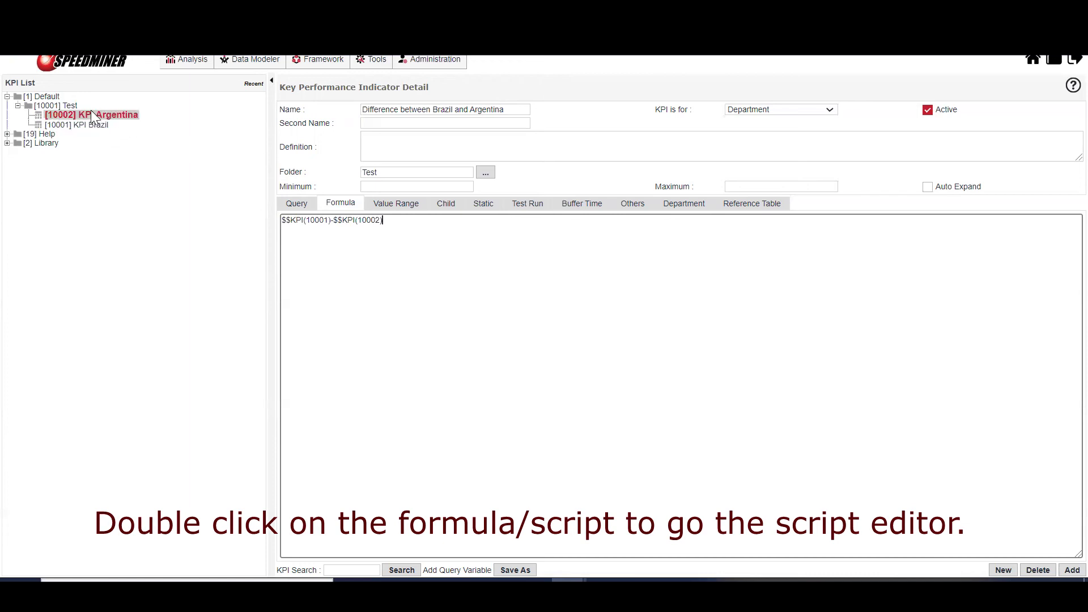
{"action": "left_click", "coordinate": [1070, 570]}
{"action": "key", "text": "Return"}
{"action": "key", "text": "Return"}
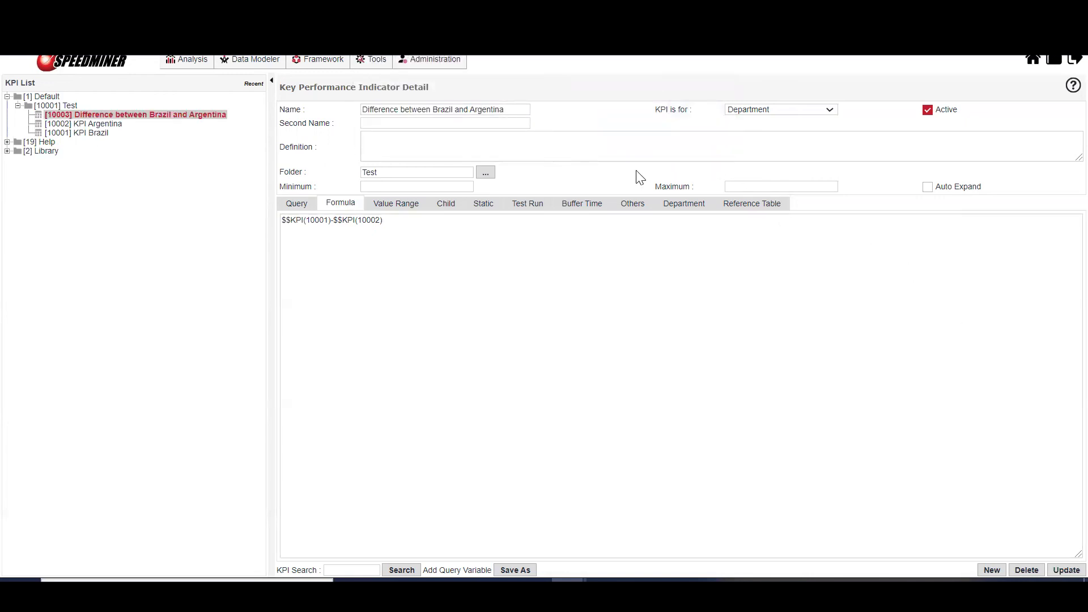
Step: Test-run the Difference between Brazil and Argentina KPI and go back to its formula
{"action": "left_click", "coordinate": [527, 205]}
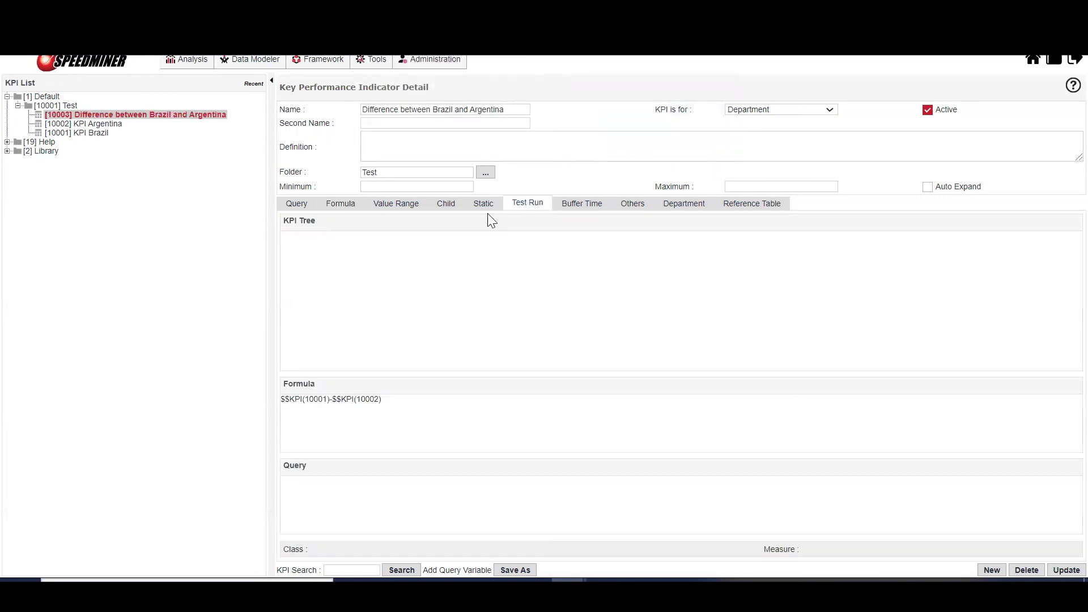
{"action": "left_click", "coordinate": [341, 205]}
{"action": "left_click", "coordinate": [423, 222]}
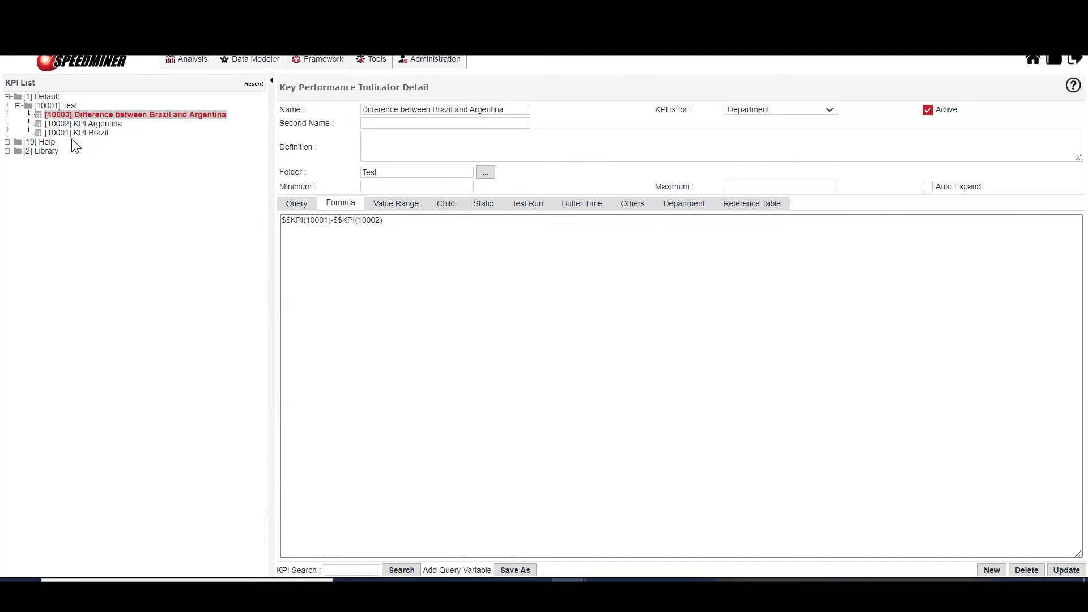
{"action": "left_click_drag", "start_coordinate": [89, 123], "coordinate": [99, 142]}
Step: Go to the home page and start a new blank dashboard with the board name Test KPI
{"action": "left_click", "coordinate": [1033, 63]}
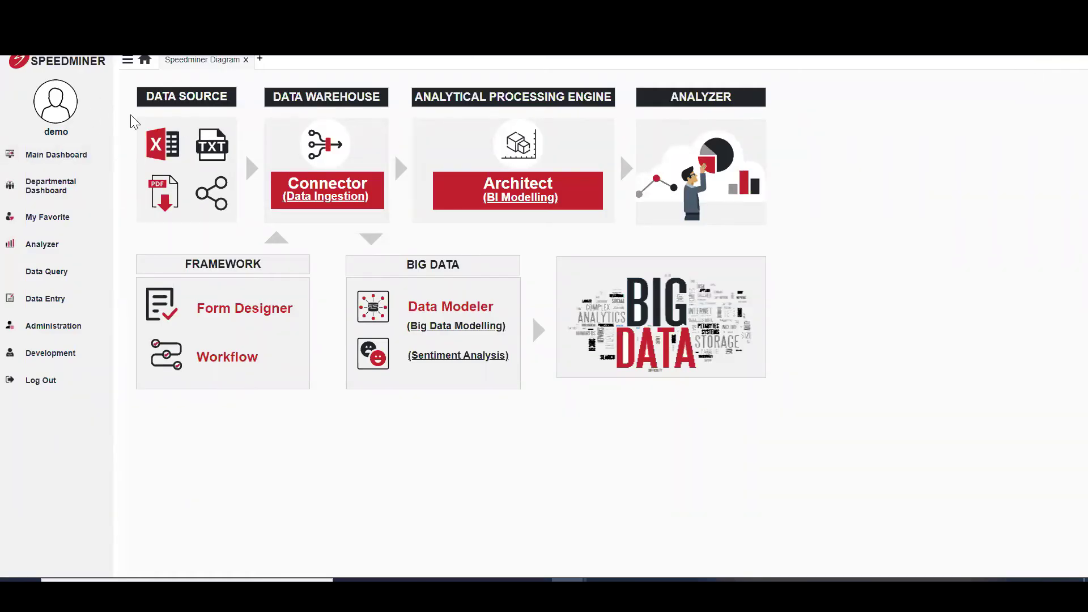
{"action": "right_click", "coordinate": [309, 59]}
{"action": "mouse_move", "coordinate": [374, 85]}
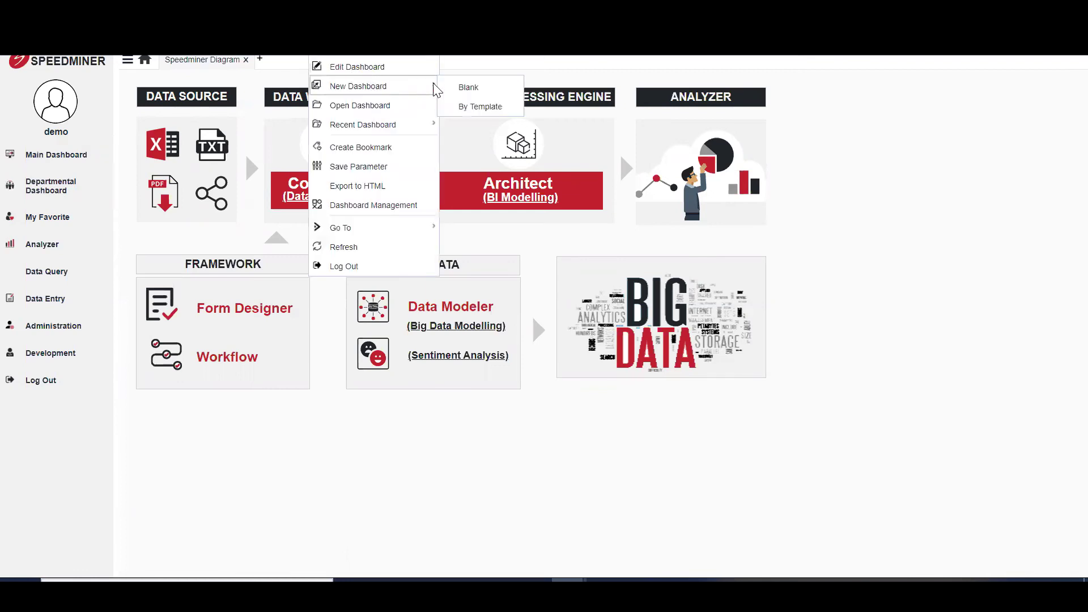
{"action": "left_click", "coordinate": [494, 86]}
{"action": "left_click", "coordinate": [266, 86]}
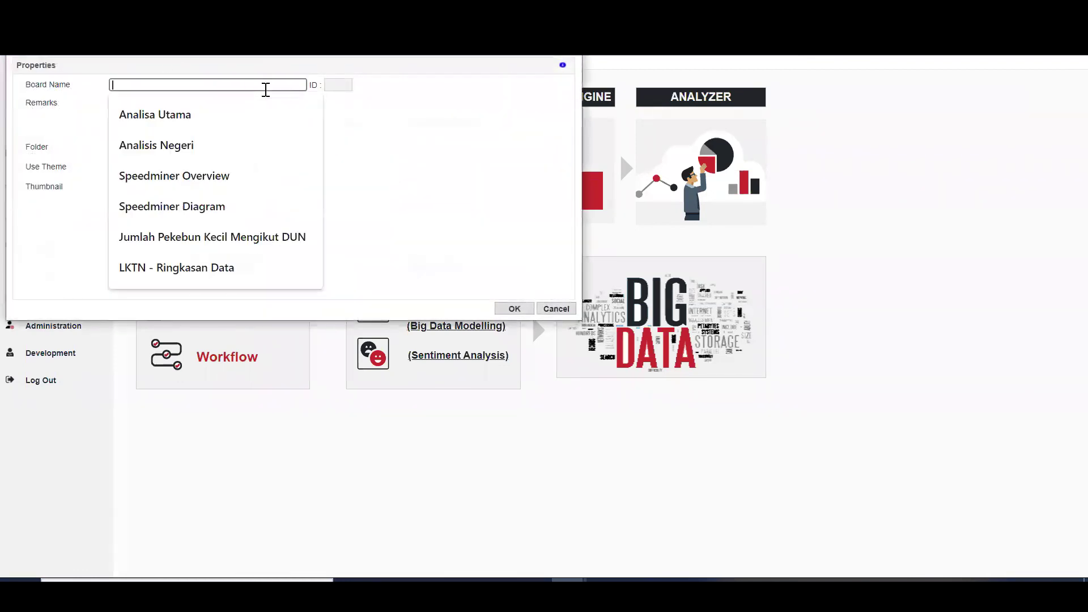
{"action": "type", "text": "Test KPI"}
Step: Assign a folder to the Test KPI dashboard and confirm its properties to create it
{"action": "left_click", "coordinate": [232, 147]}
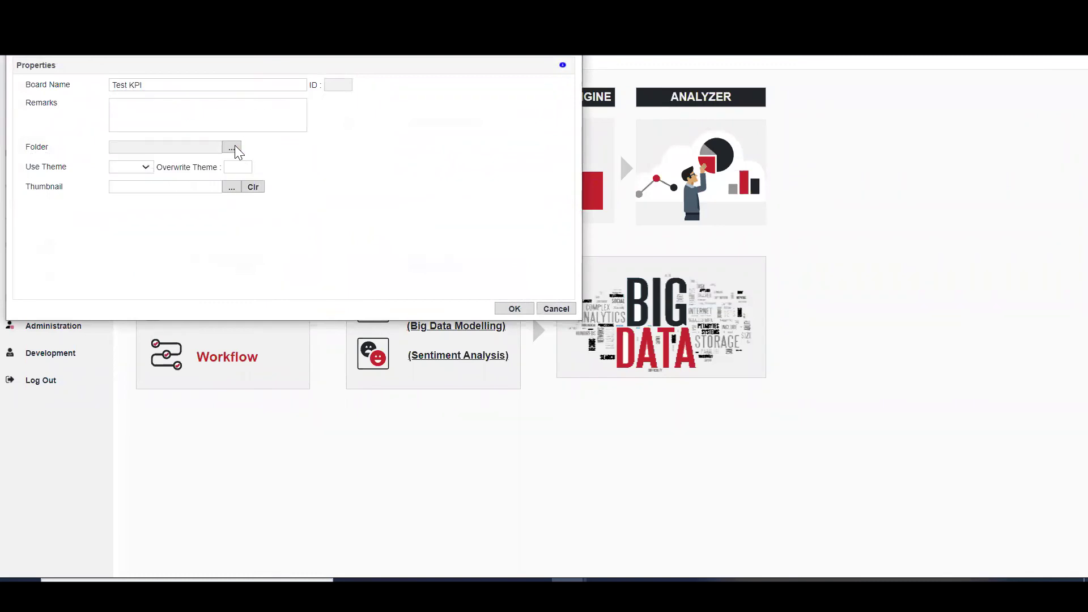
{"action": "double_click", "coordinate": [43, 95]}
{"action": "left_click", "coordinate": [231, 147]}
{"action": "left_click", "coordinate": [44, 77]}
{"action": "double_click", "coordinate": [54, 86]}
{"action": "left_click", "coordinate": [512, 309]}
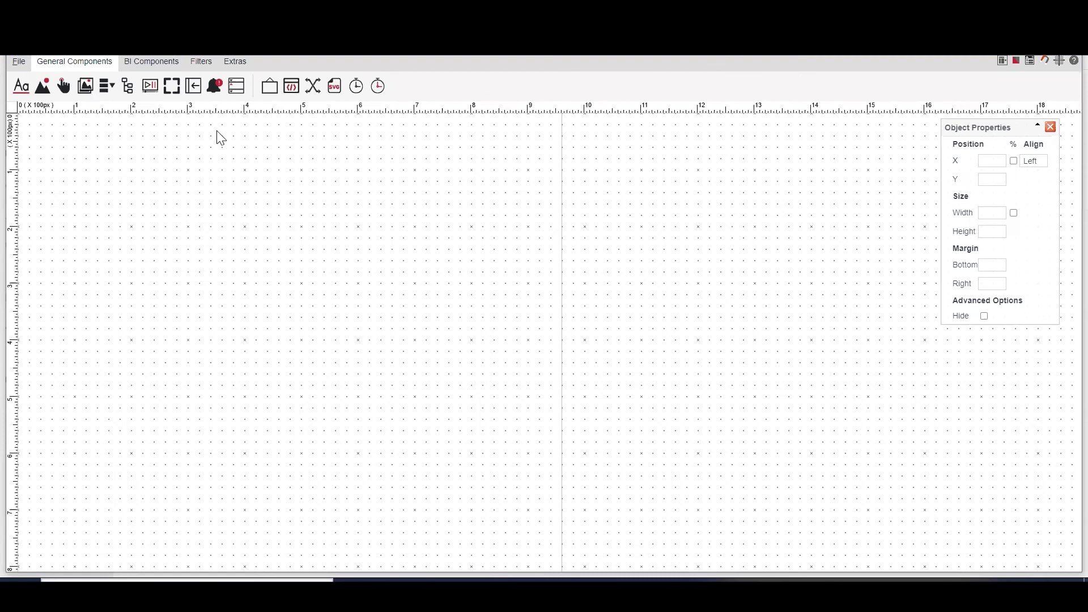
Step: Add a label to the dashboard with the quick script $$KPI(10003) as its default caption value
{"action": "left_click", "coordinate": [21, 95]}
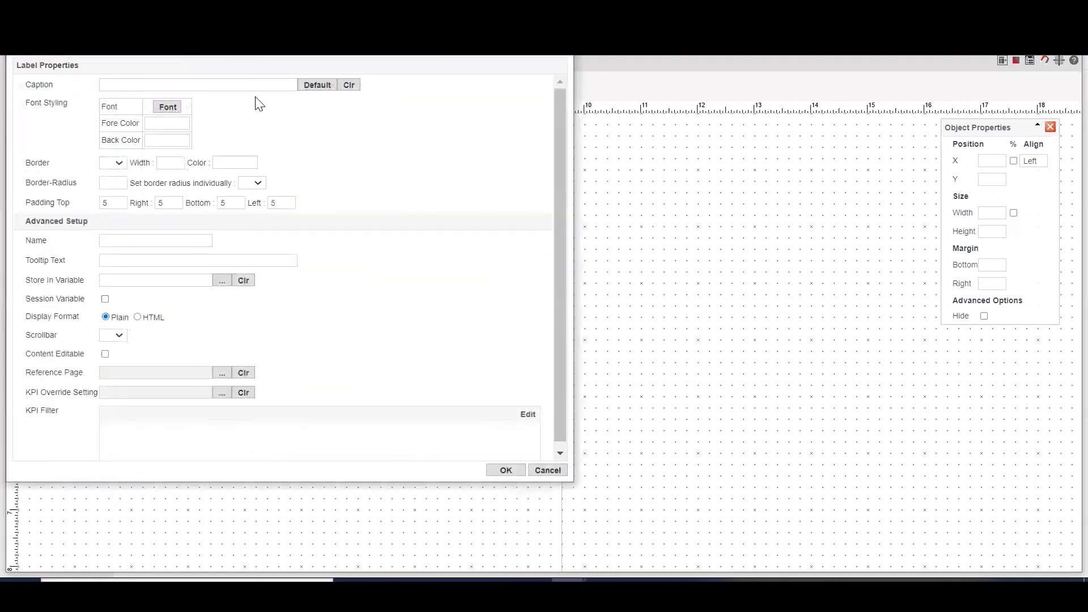
{"action": "left_click", "coordinate": [255, 86]}
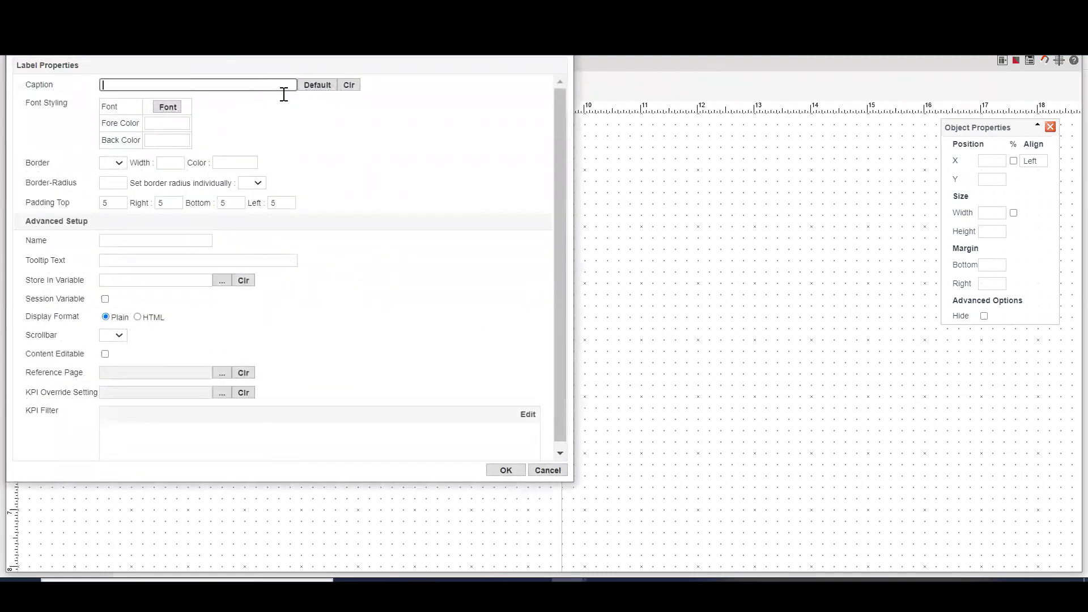
{"action": "left_click", "coordinate": [314, 86]}
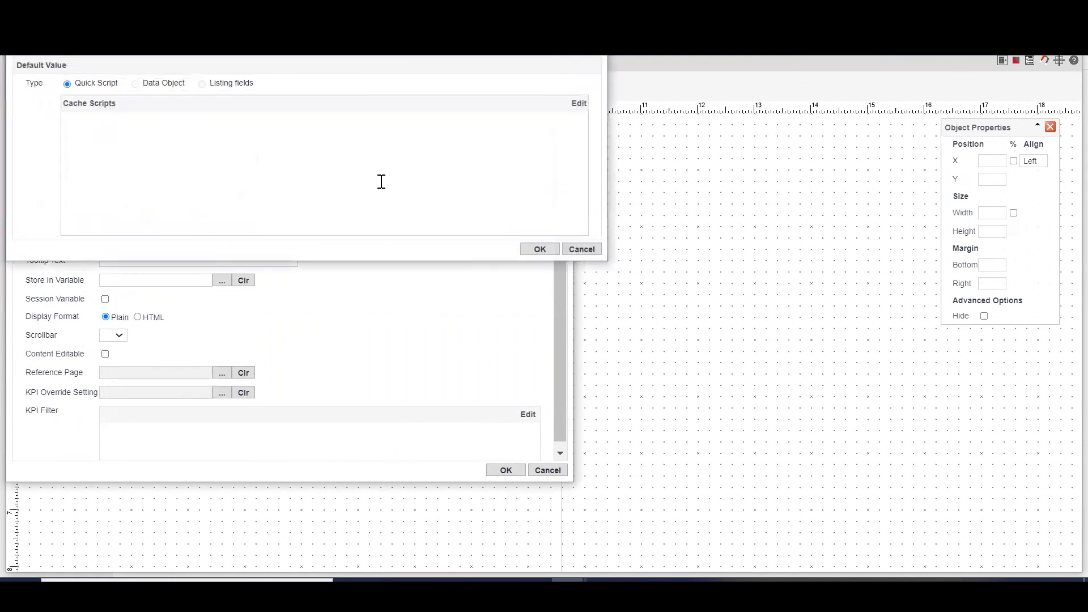
{"action": "left_click", "coordinate": [382, 181]}
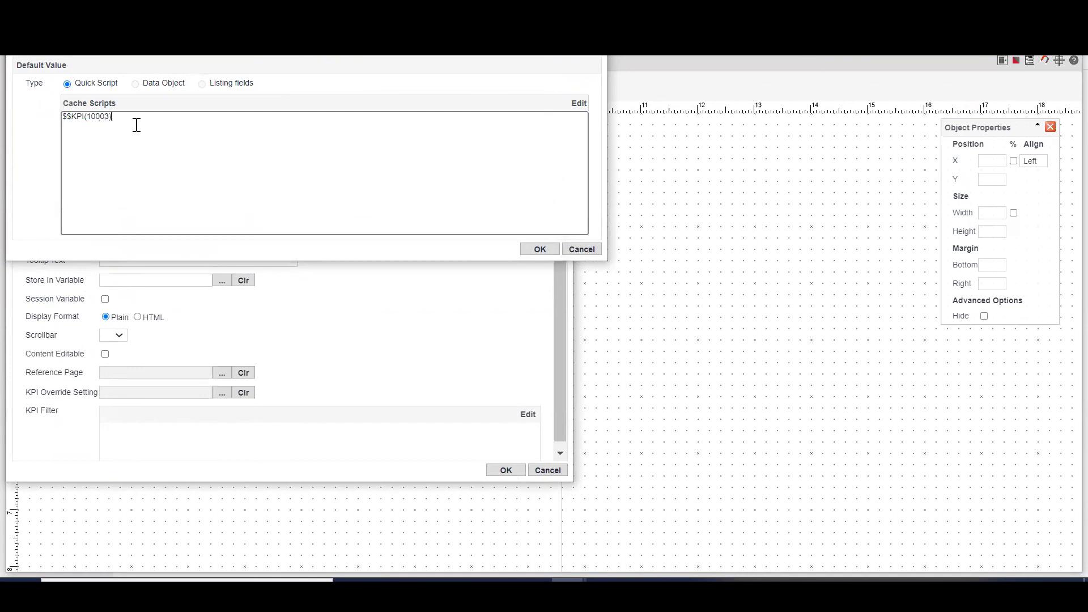
{"action": "left_click", "coordinate": [533, 250]}
{"action": "left_click", "coordinate": [517, 471]}
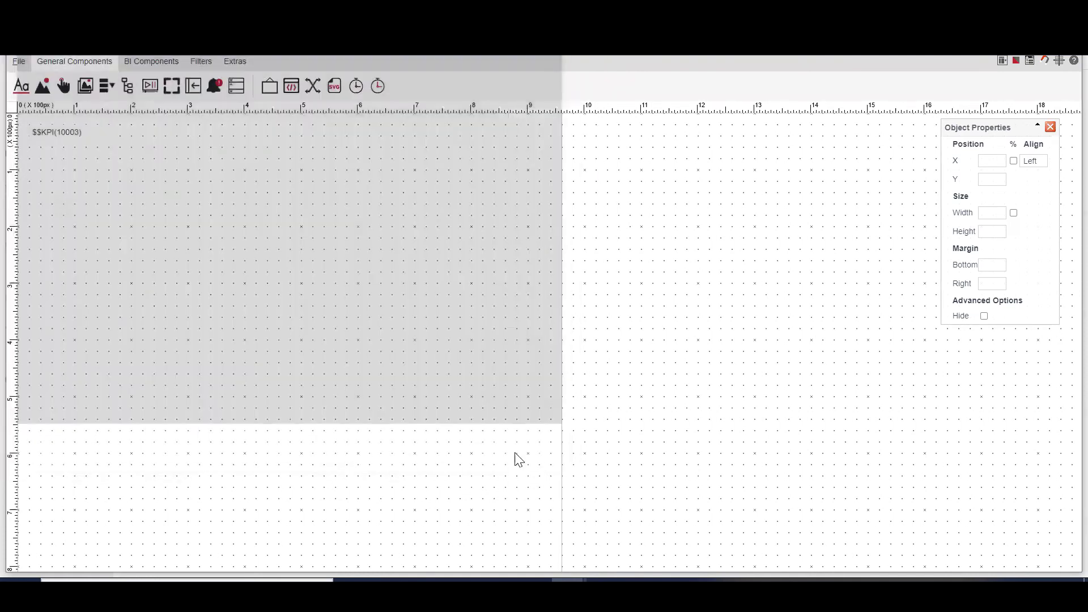
Step: Save the dashboard and leave the designer to view the dashboard's output
{"action": "left_click", "coordinate": [19, 61]}
{"action": "left_click", "coordinate": [22, 90]}
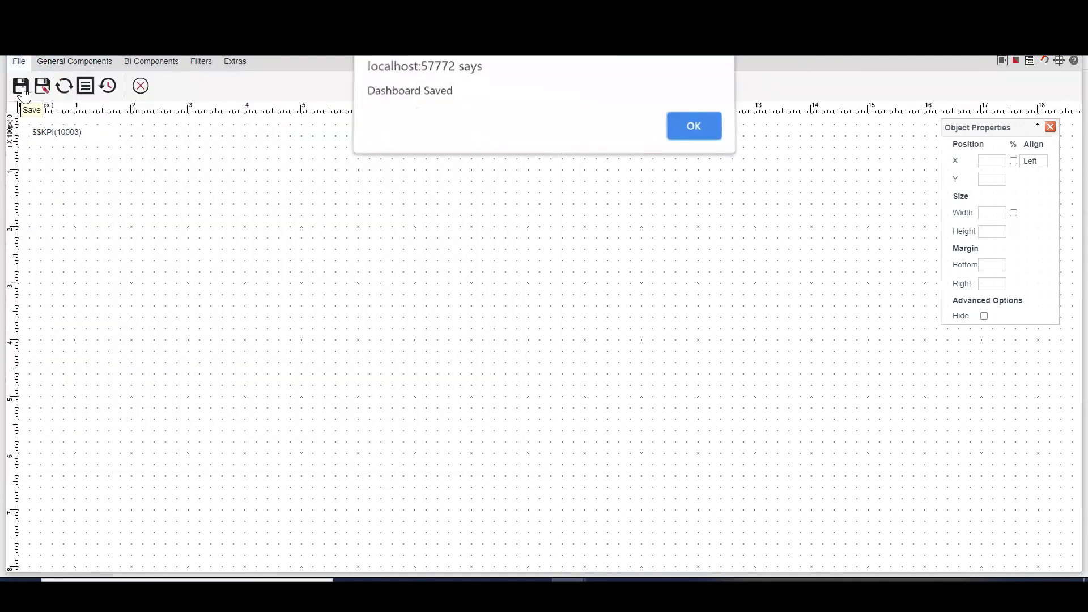
{"action": "left_click", "coordinate": [694, 132]}
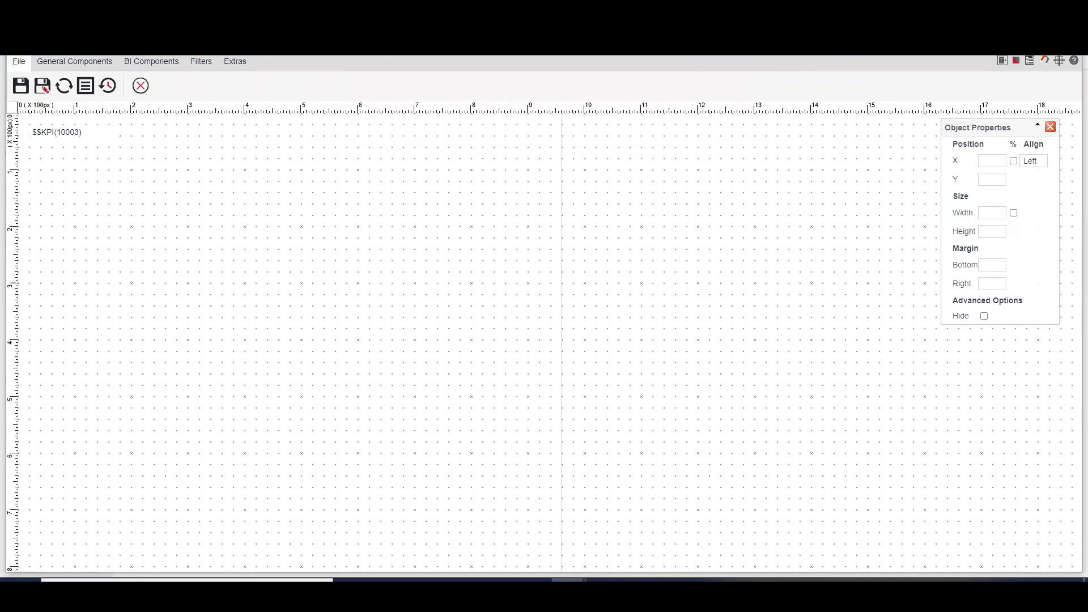
{"action": "left_click", "coordinate": [1070, 14]}
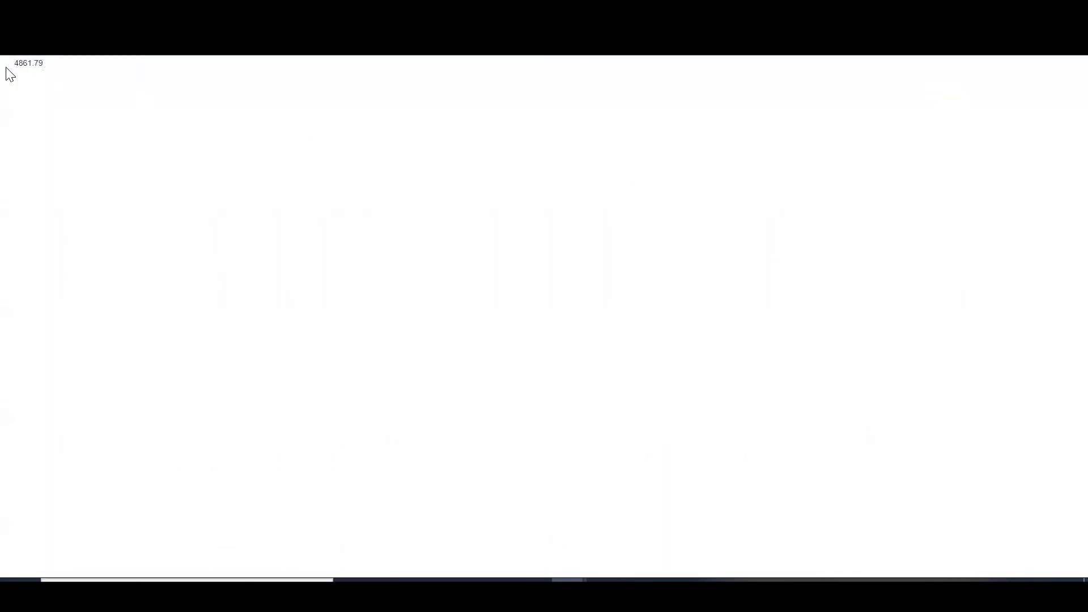
Step: Reopen the dashboard for editing and duplicate the KPI label twice, placing the copies below at about X 29, Y 96 and X 37, Y 154
{"action": "right_click", "coordinate": [252, 96]}
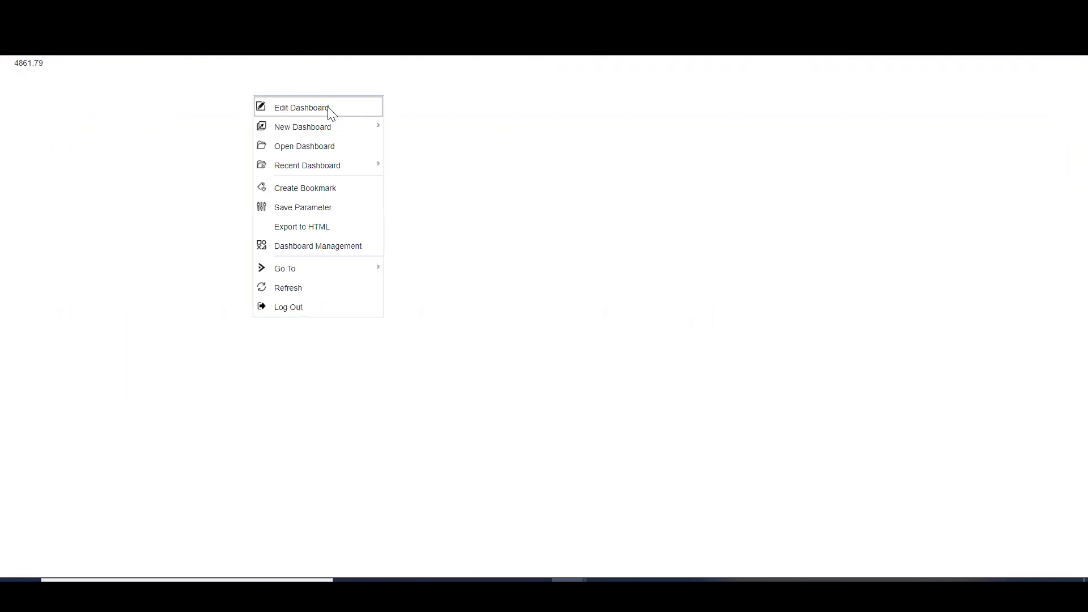
{"action": "left_click", "coordinate": [331, 113]}
{"action": "right_click", "coordinate": [67, 135]}
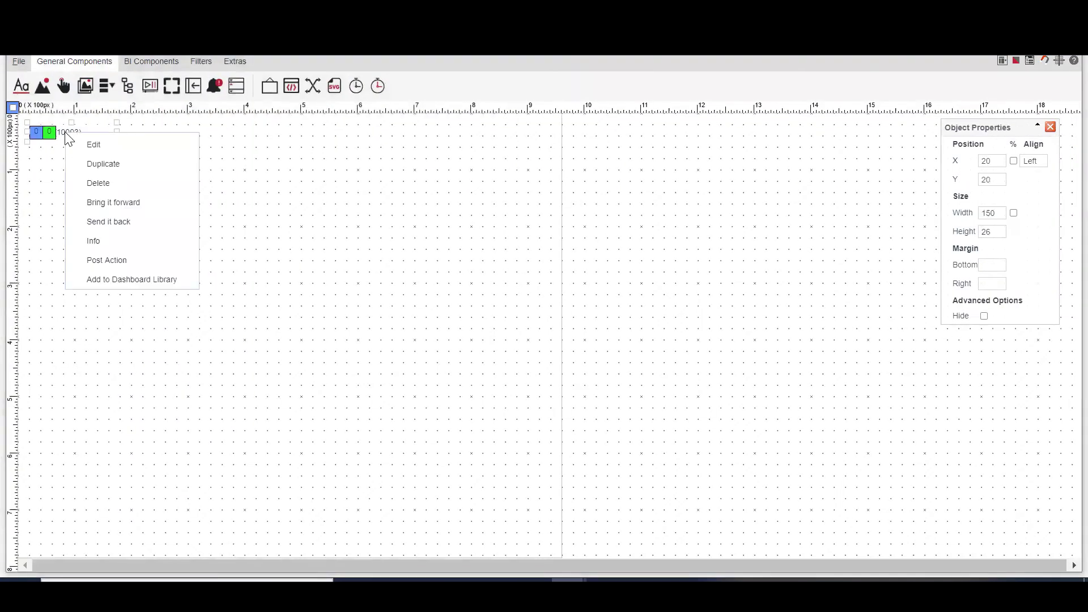
{"action": "left_click", "coordinate": [109, 168]}
{"action": "left_click", "coordinate": [85, 181]}
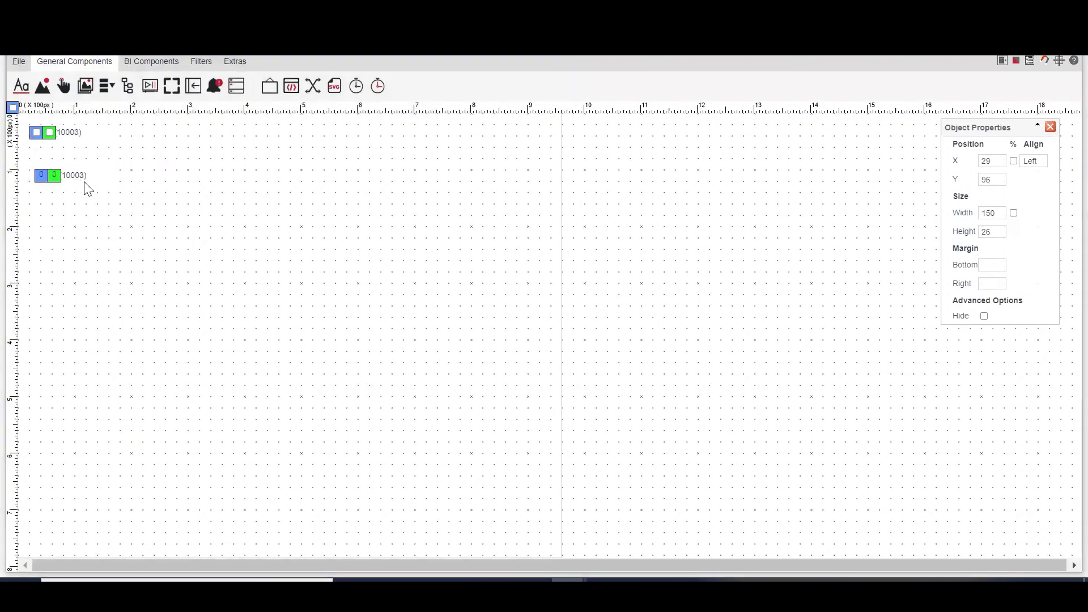
{"action": "right_click", "coordinate": [86, 180]}
{"action": "left_click", "coordinate": [110, 207]}
{"action": "left_click", "coordinate": [87, 196]}
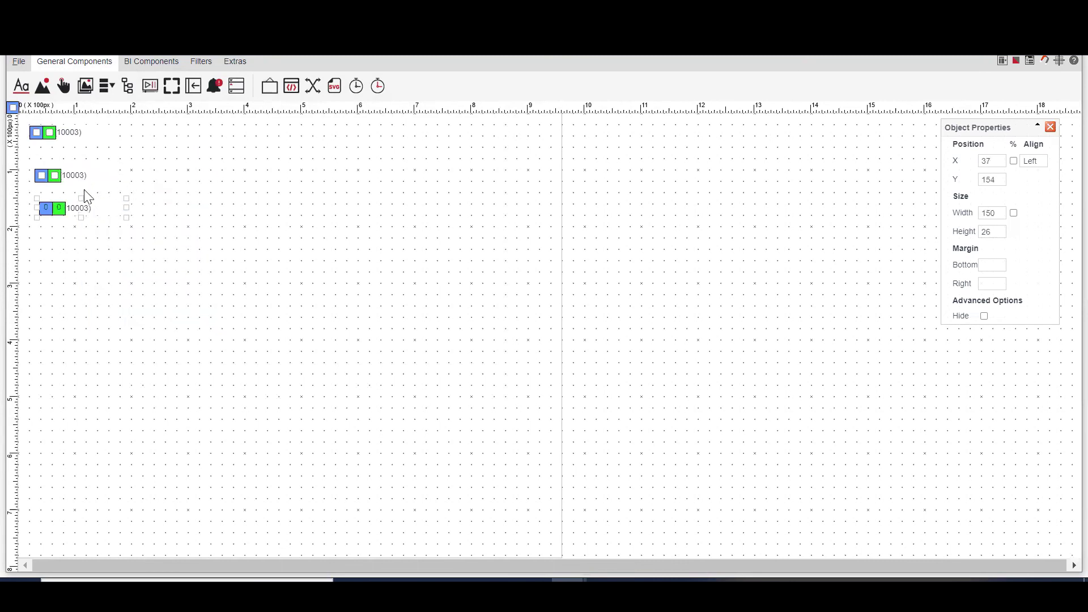
Step: Set the middle label's default caption script to $$KPI(10001)
{"action": "double_click", "coordinate": [93, 178]}
{"action": "left_click", "coordinate": [305, 86]}
{"action": "left_click", "coordinate": [107, 120]}
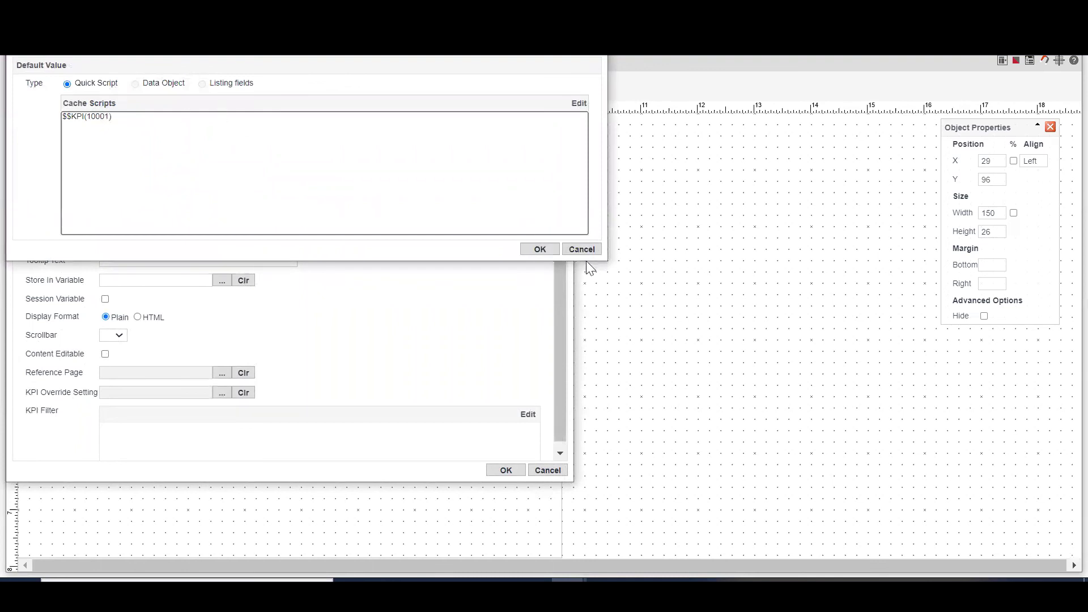
{"action": "left_click", "coordinate": [540, 250]}
{"action": "left_click", "coordinate": [506, 470]}
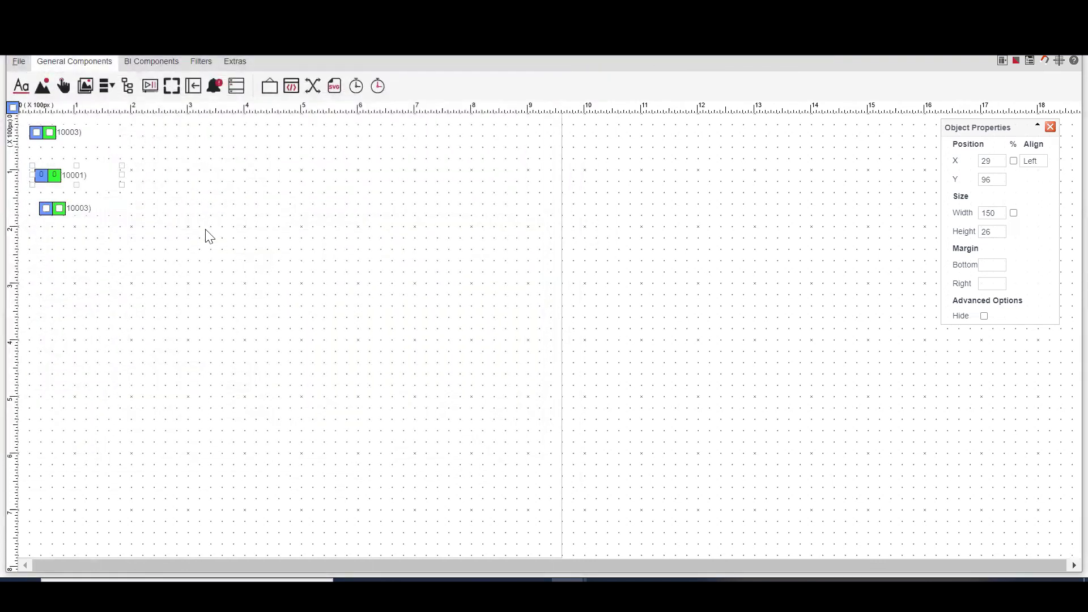
Step: Set the lowest label's default caption script to $$KPI(10002)
{"action": "double_click", "coordinate": [88, 219]}
{"action": "left_click", "coordinate": [306, 86]}
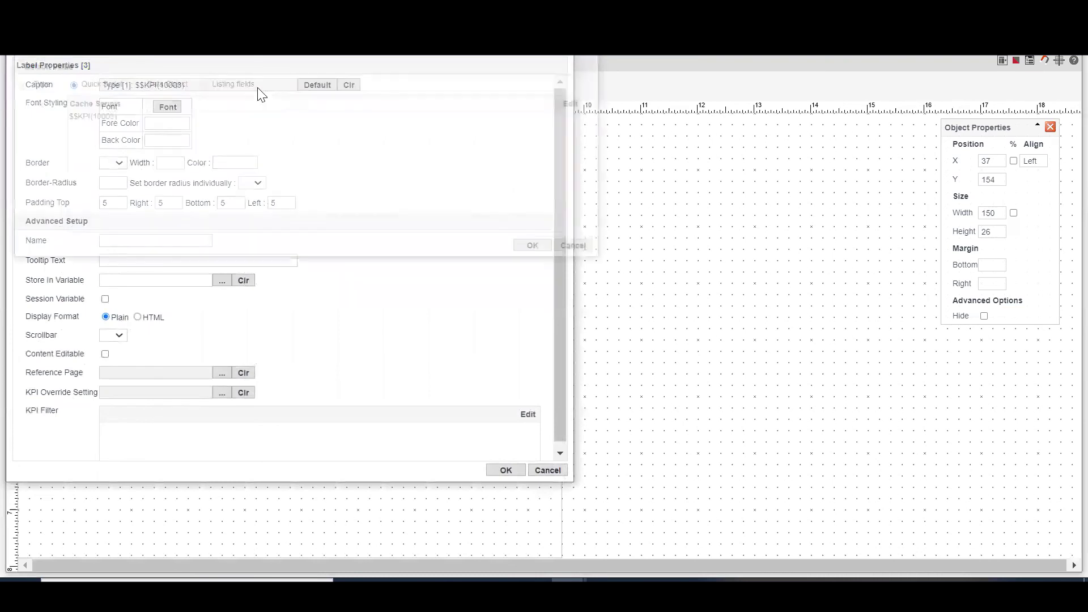
{"action": "left_click", "coordinate": [213, 177]}
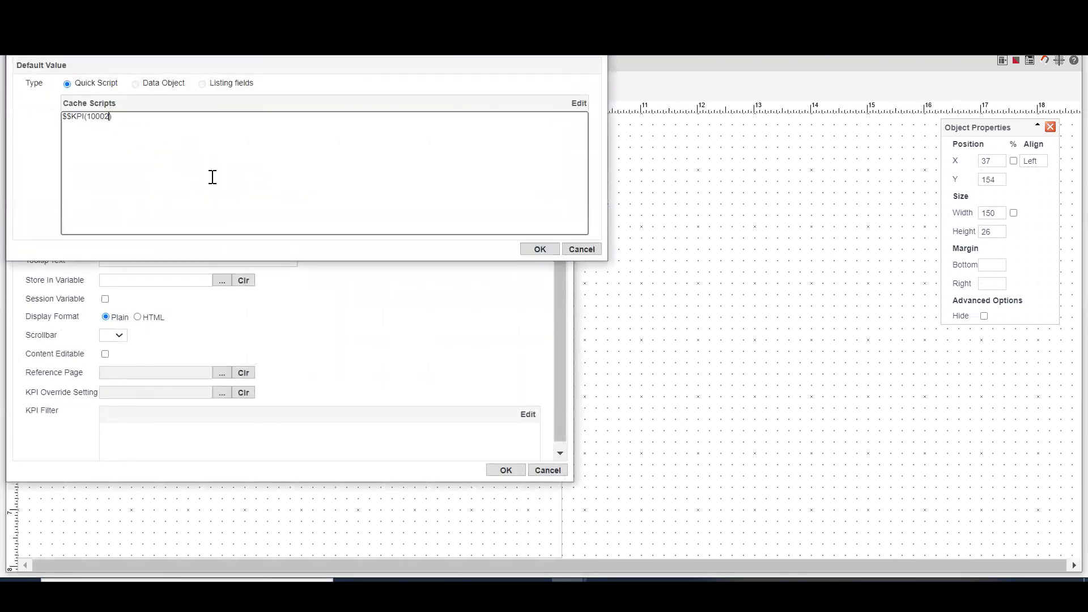
{"action": "left_click", "coordinate": [539, 249]}
{"action": "left_click", "coordinate": [506, 471]}
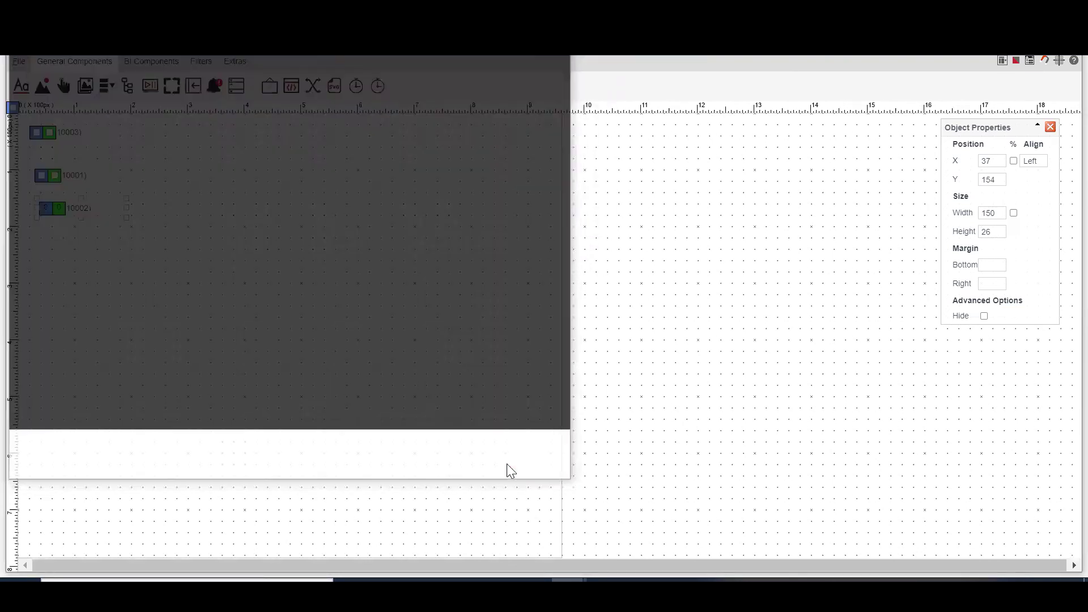
Step: Save the dashboard with its three KPI labels and refresh the dashboard view to check their values
{"action": "left_click", "coordinate": [19, 61]}
{"action": "left_click", "coordinate": [20, 86]}
{"action": "left_click", "coordinate": [693, 129]}
{"action": "right_click", "coordinate": [93, 148]}
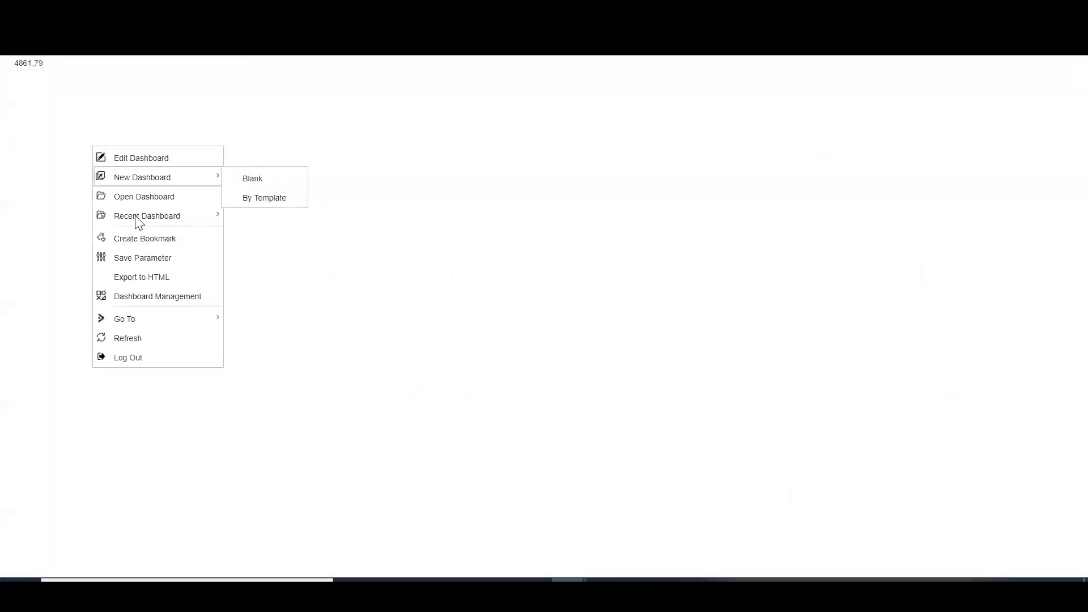
{"action": "left_click", "coordinate": [164, 336]}
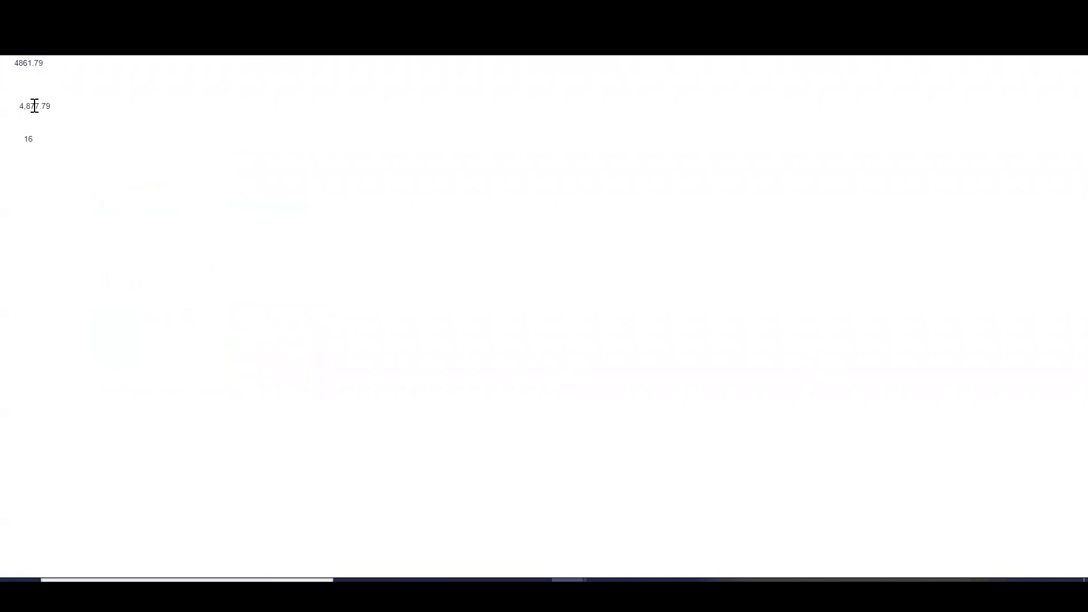
{"action": "left_click_drag", "start_coordinate": [21, 109], "coordinate": [43, 109]}
Step: Go from the dashboard to the KPI Setup page
{"action": "right_click", "coordinate": [387, 132]}
{"action": "mouse_move", "coordinate": [491, 210]}
{"action": "mouse_move", "coordinate": [498, 304]}
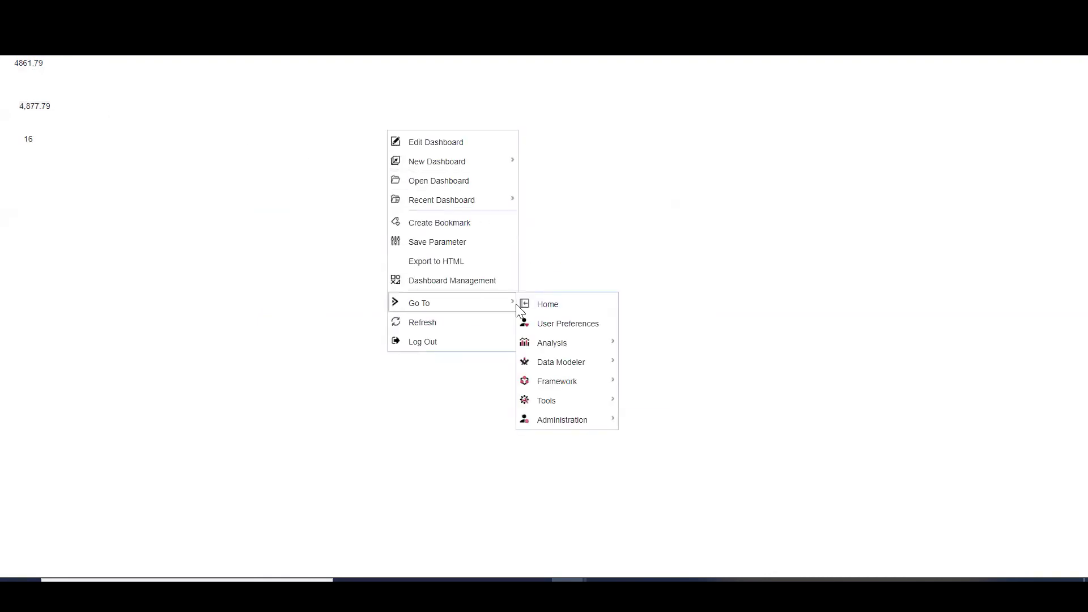
{"action": "mouse_move", "coordinate": [593, 348]}
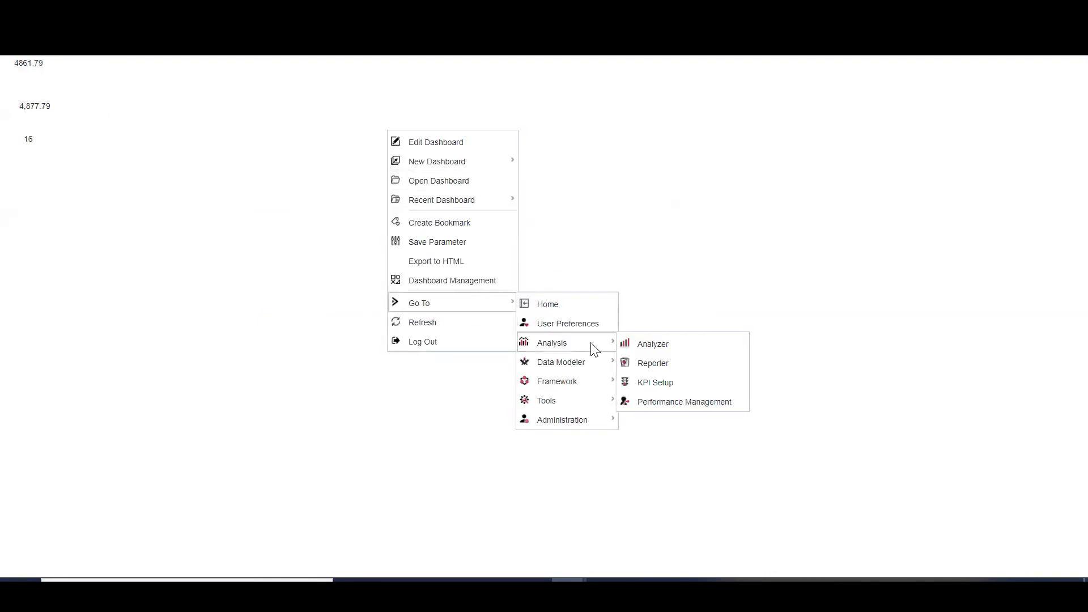
{"action": "left_click", "coordinate": [675, 384]}
Step: Open KPI Brazil in the Default > Test folder, clear its measure and save the KPI
{"action": "left_click", "coordinate": [48, 98]}
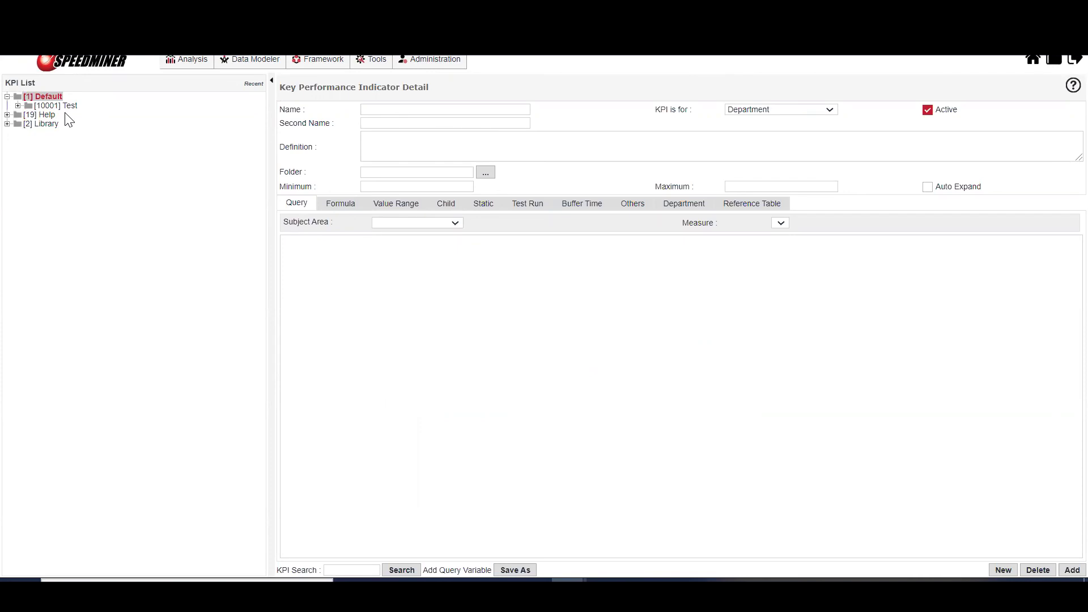
{"action": "left_click", "coordinate": [67, 105]}
{"action": "left_click", "coordinate": [91, 134]}
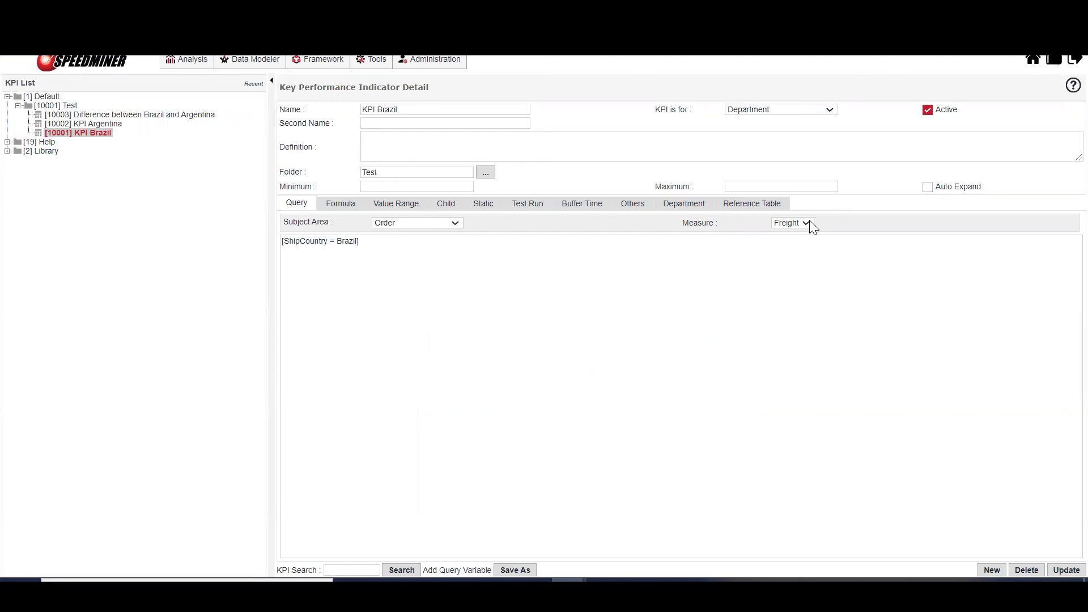
{"action": "left_click", "coordinate": [1066, 570]}
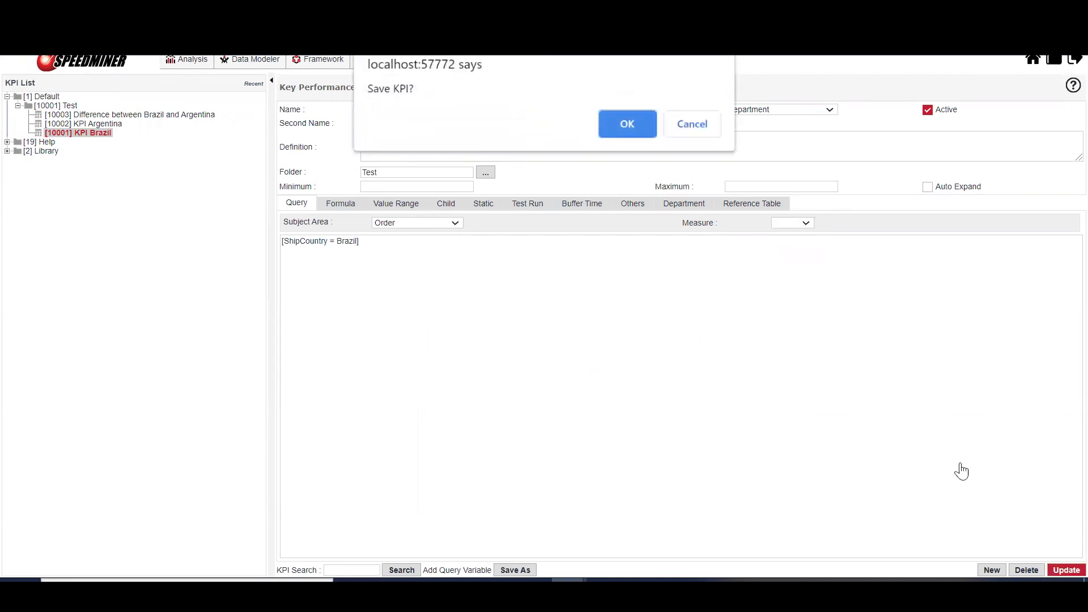
{"action": "left_click", "coordinate": [676, 131]}
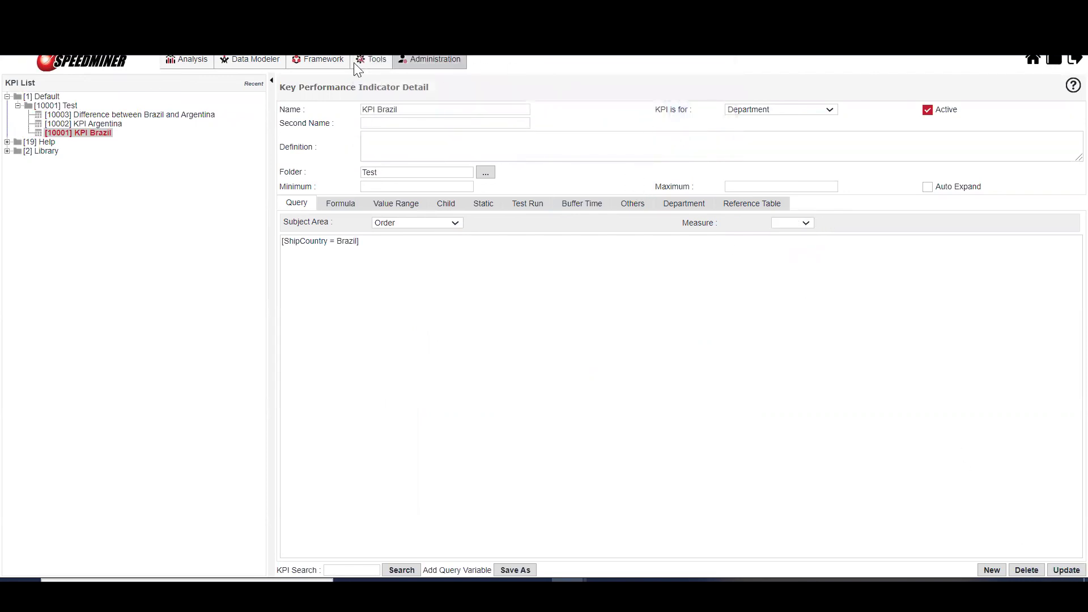
Step: Reopen the Test KPI dashboard from the recent dashboards and check the values of its three labels
{"action": "left_click", "coordinate": [1053, 59]}
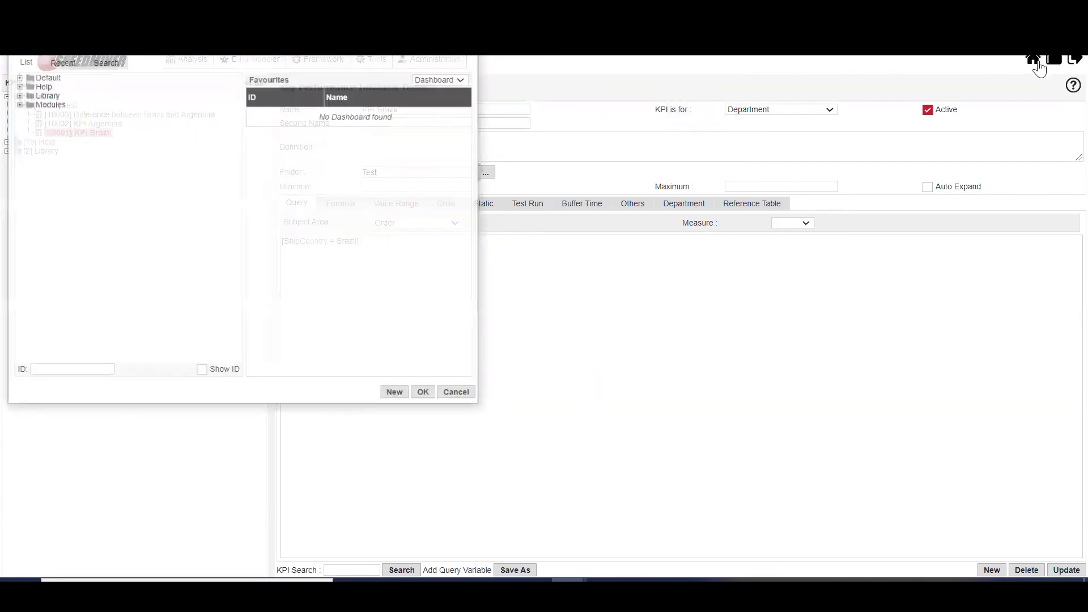
{"action": "left_click", "coordinate": [62, 61]}
{"action": "double_click", "coordinate": [102, 99]}
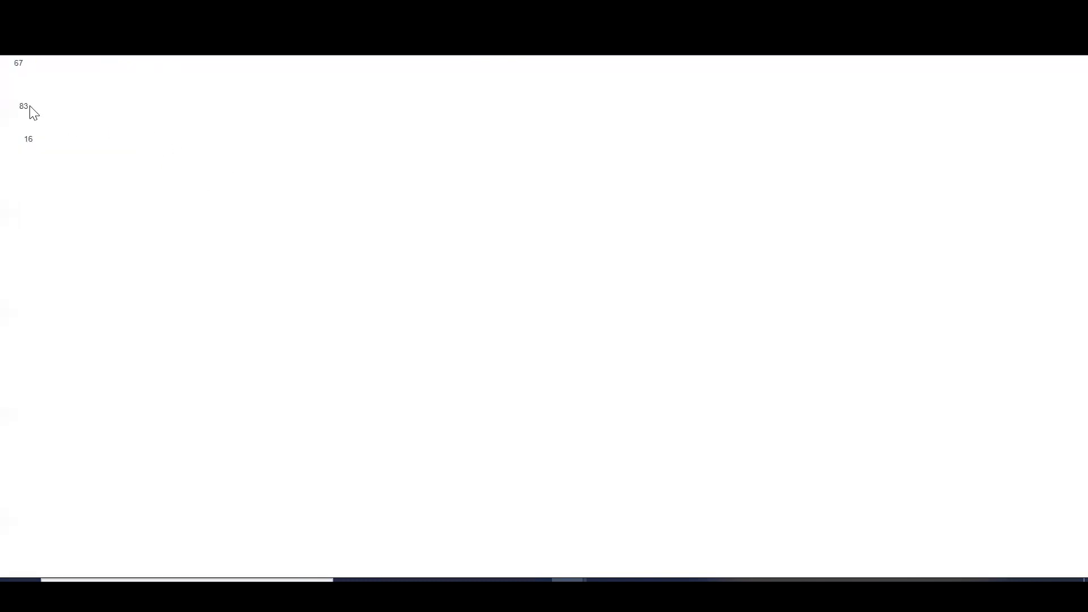
{"action": "right_click", "coordinate": [211, 76]}
{"action": "left_click", "coordinate": [115, 84]}
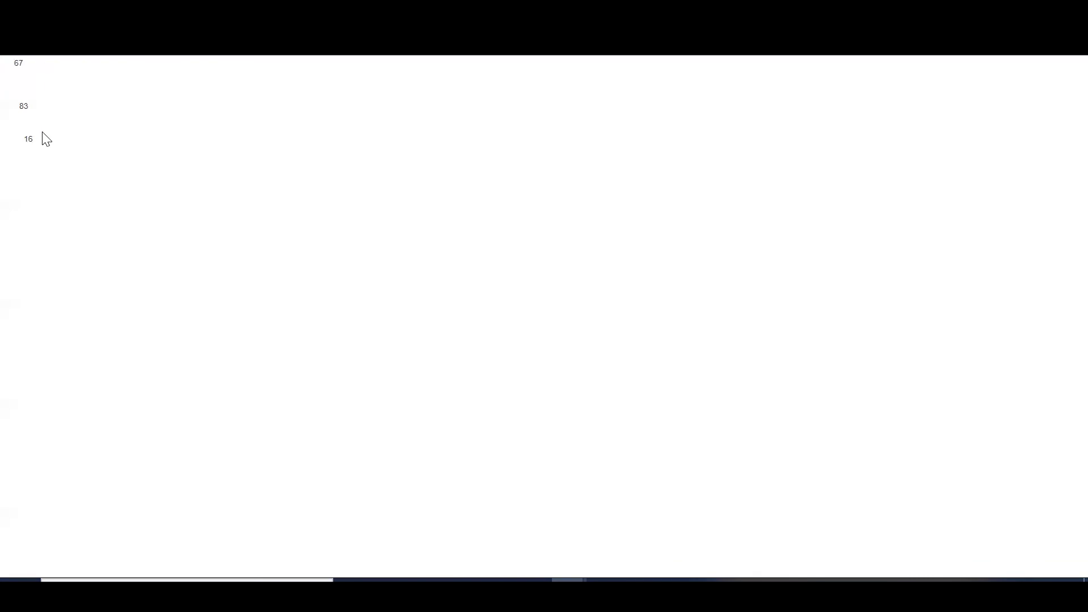